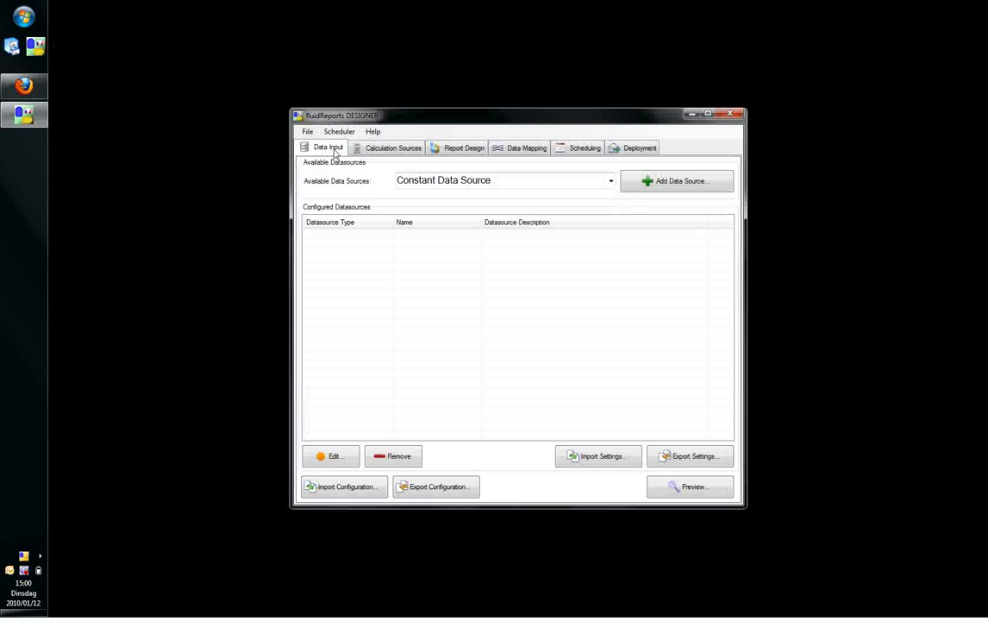
Add a CSV data source that reads the Data file from the fluidReports folder, with all its columns selected.
left_click(610, 181)
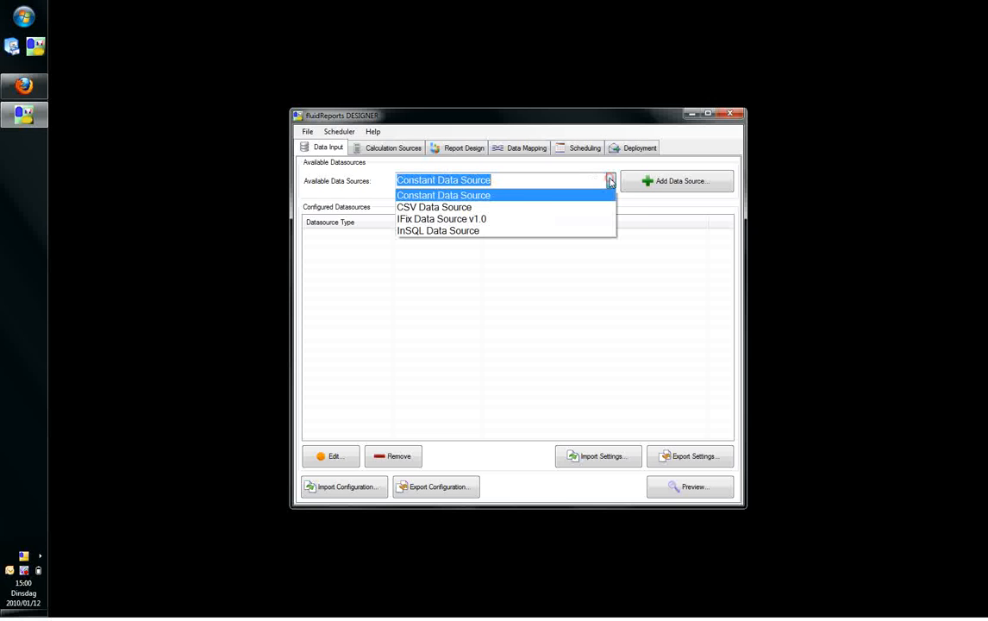
left_click(496, 207)
left_click(648, 187)
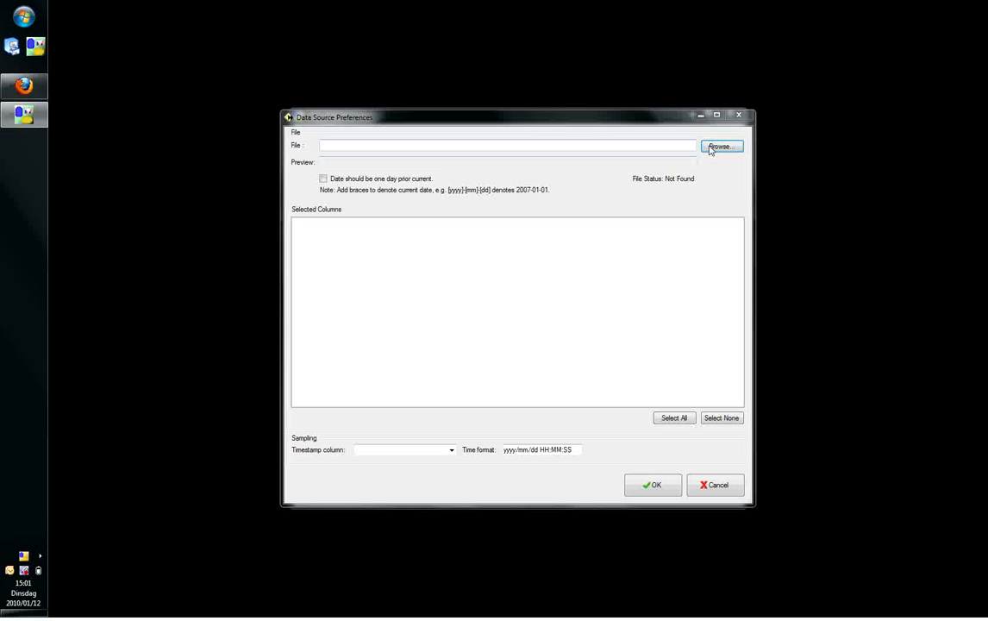
left_click(712, 147)
left_click(450, 211)
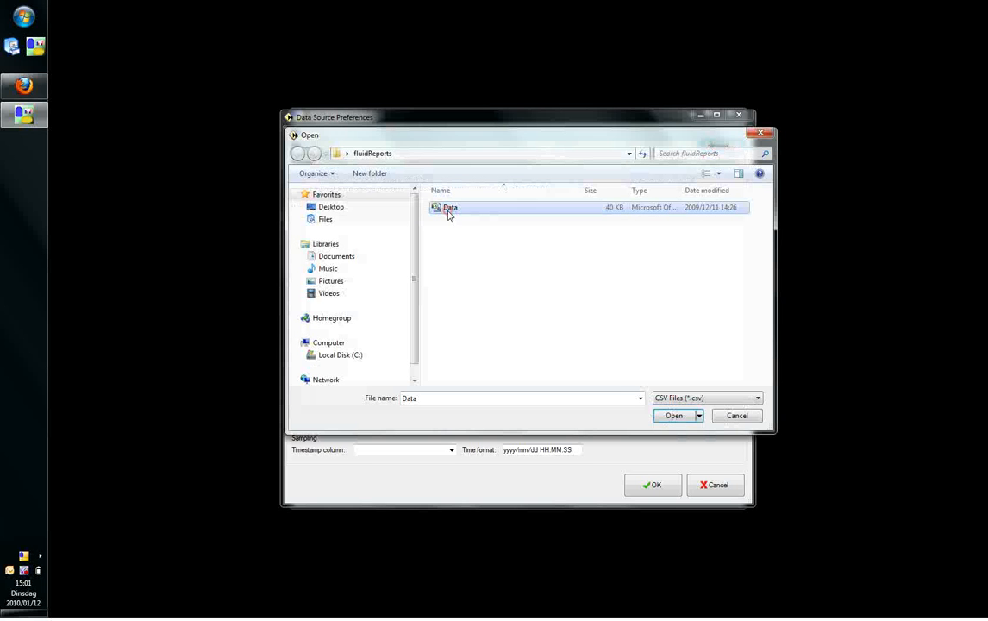
left_click(674, 416)
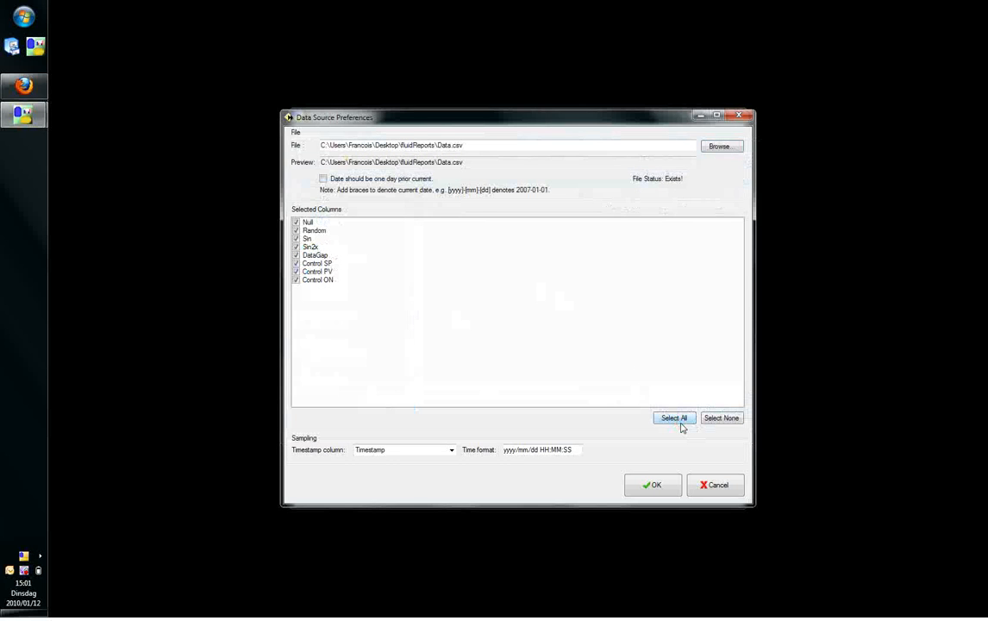
Set the data source's time format to dd/mm/yyyy HH:MM and accept its preferences.
left_click(511, 450)
key("BackSpace")
key("BackSpace")
key("BackSpace")
key("BackSpace")
type("dd")
key("Right")
key("Right")
key("Right")
key("Right")
key("Delete")
key("Delete")
type("yyyy")
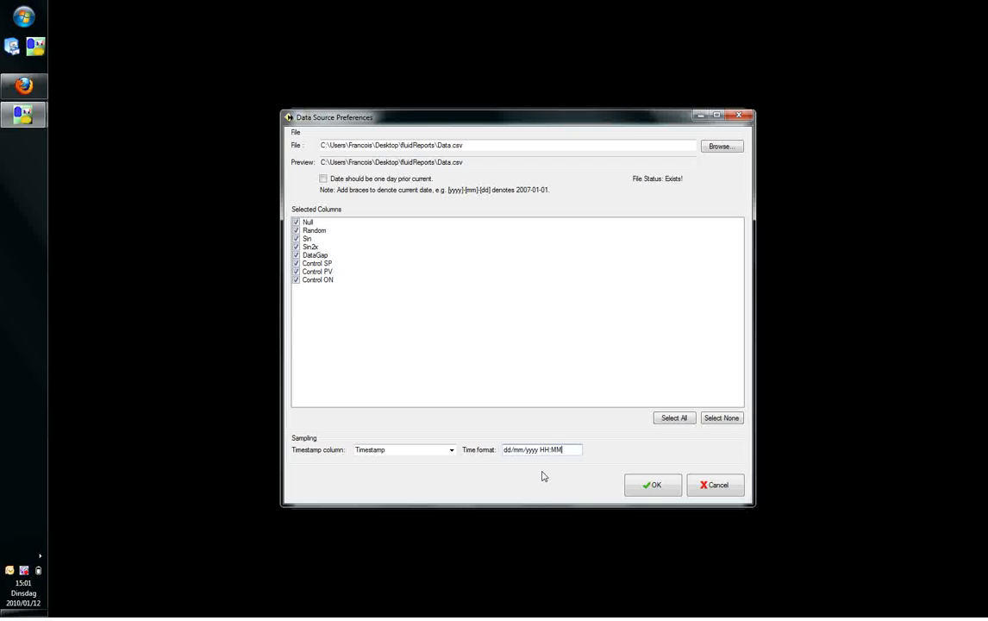
left_click(653, 484)
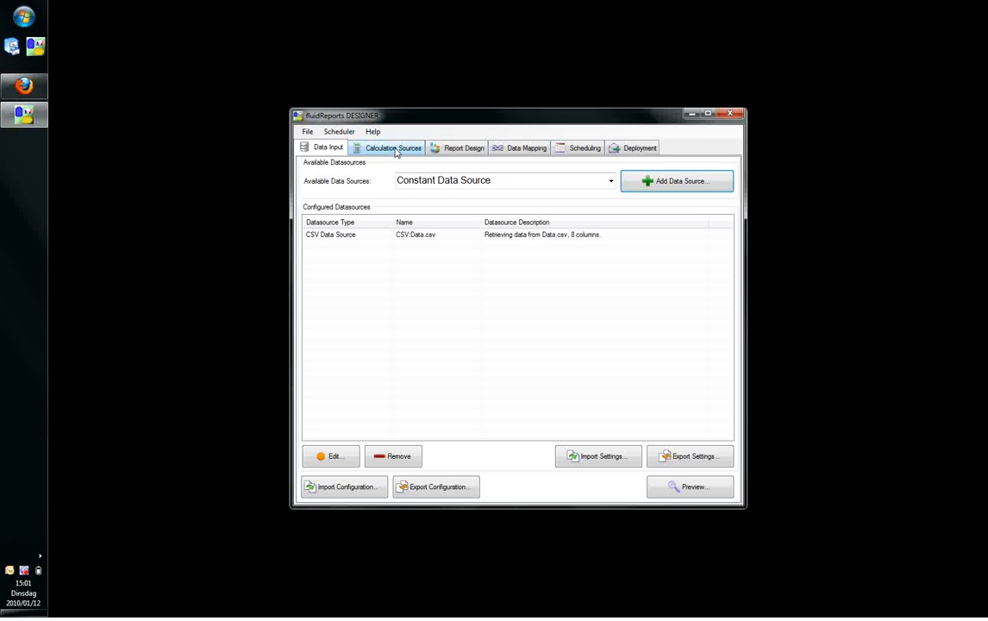
Open the report design editor and place a GraphArea component from the Timeseries trends on the page.
left_click(456, 147)
left_click(379, 188)
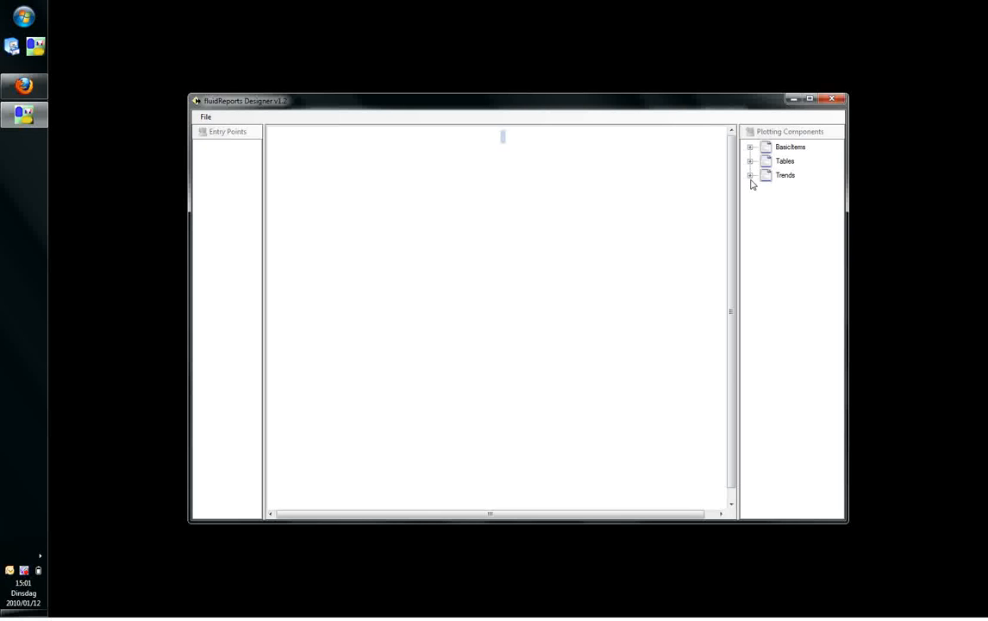
left_click(750, 175)
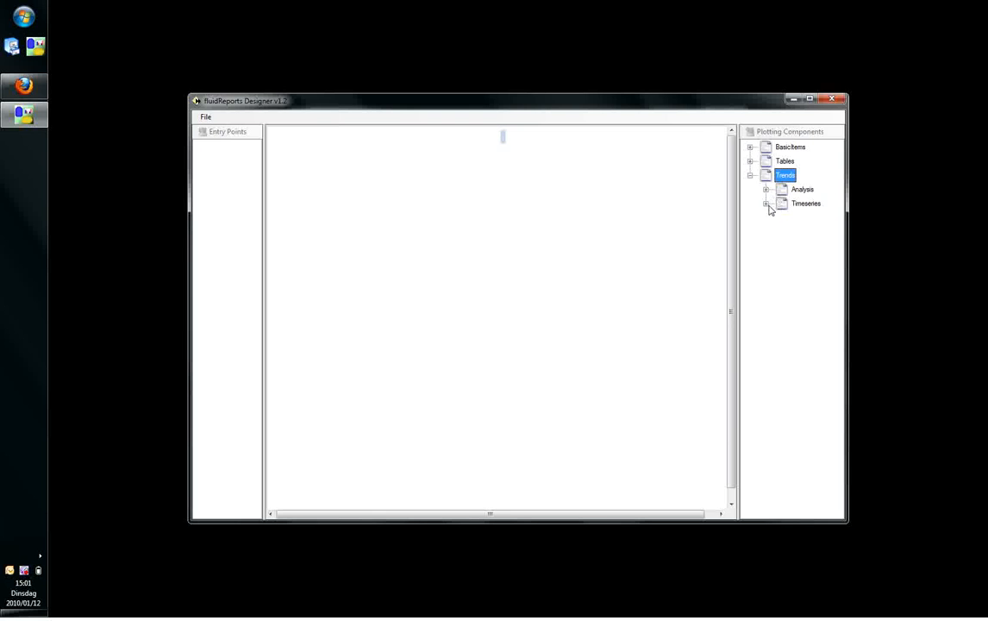
left_click(766, 204)
left_click_drag(819, 217, 342, 221)
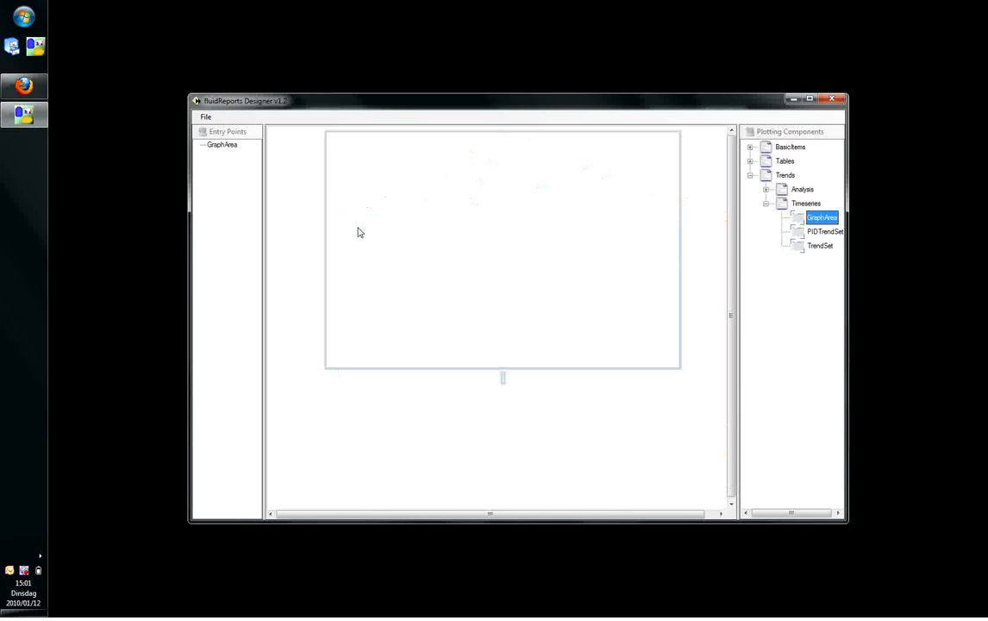
Open the graph area's extended plot settings and add three series named Sin, Rand and Gap.
right_click(489, 233)
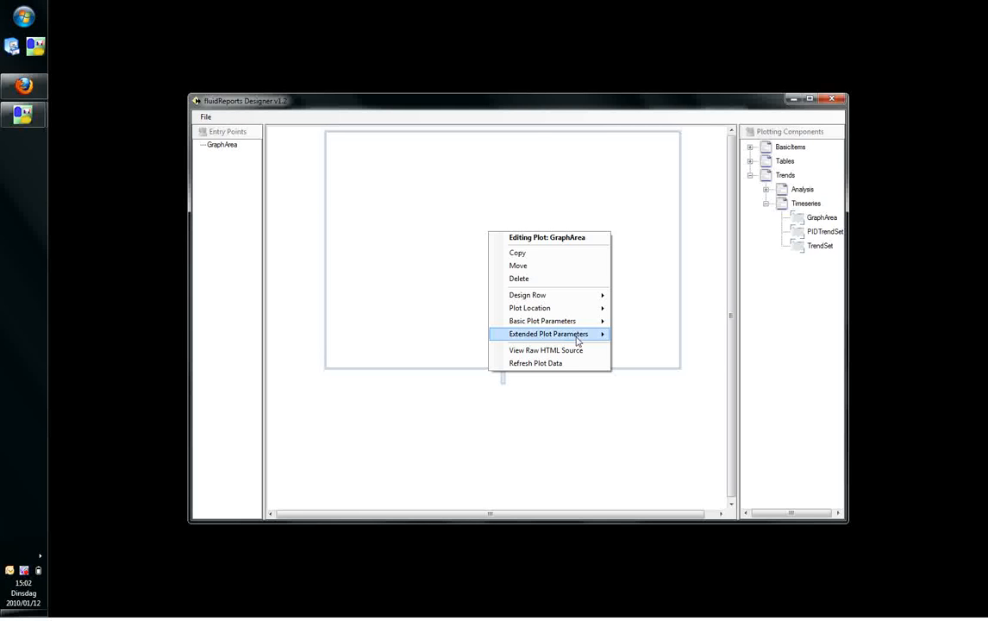
mouse_move(604, 335)
left_click(653, 335)
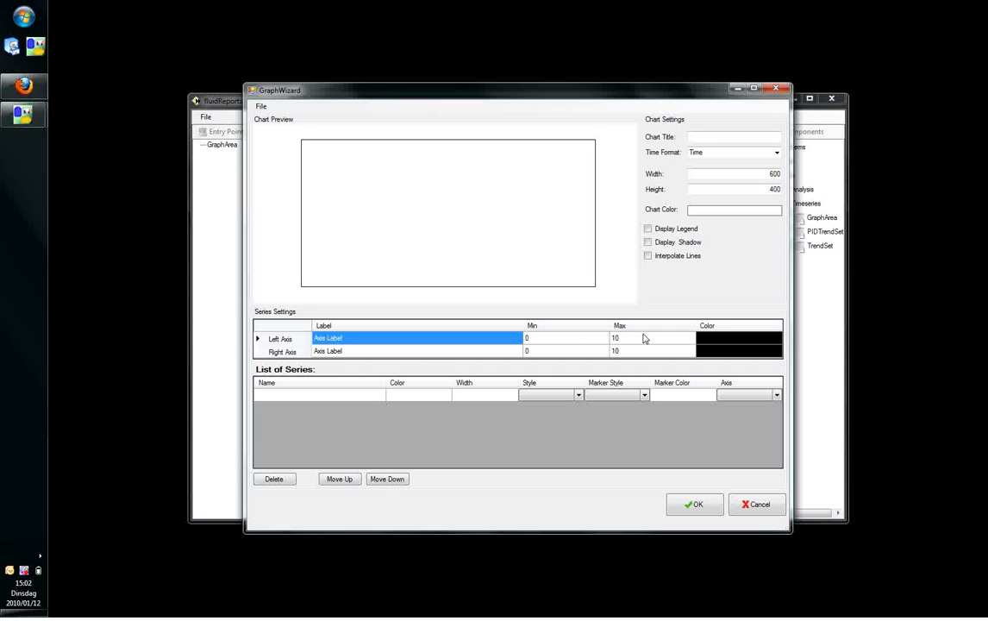
left_click(329, 403)
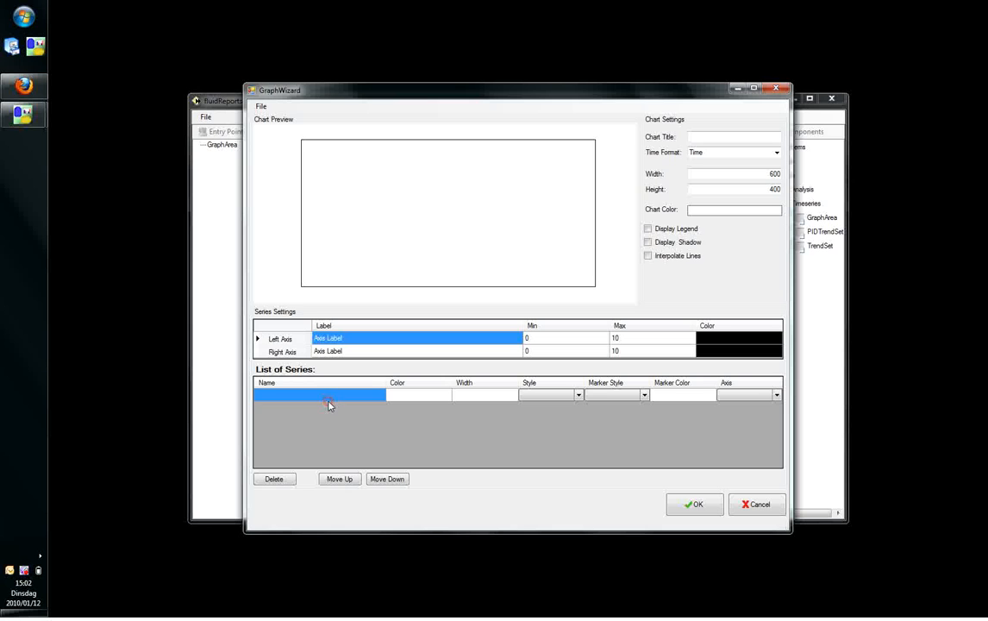
type("Sin")
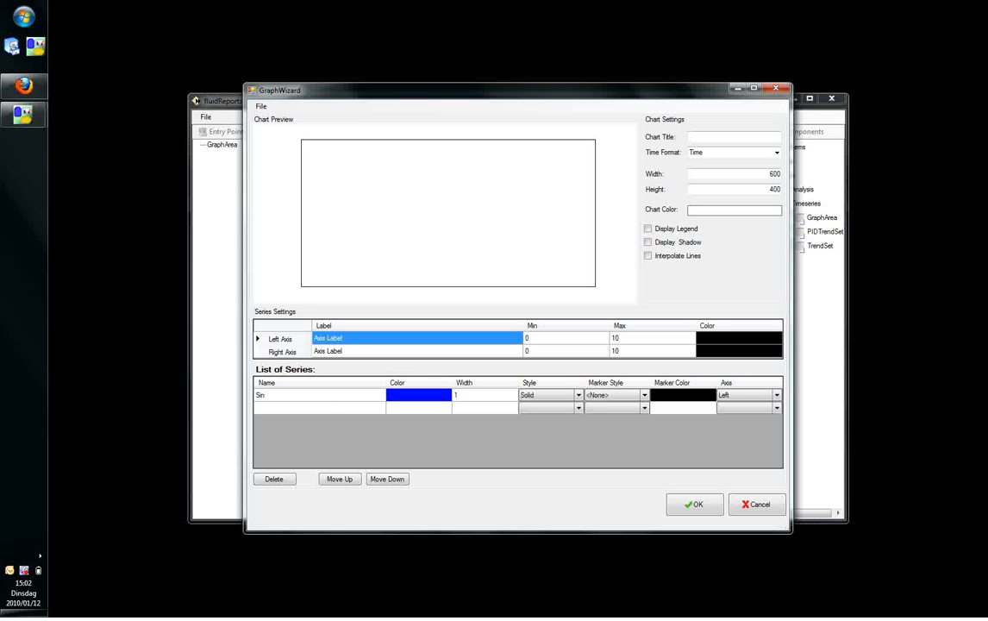
left_click(328, 405)
type("Rand")
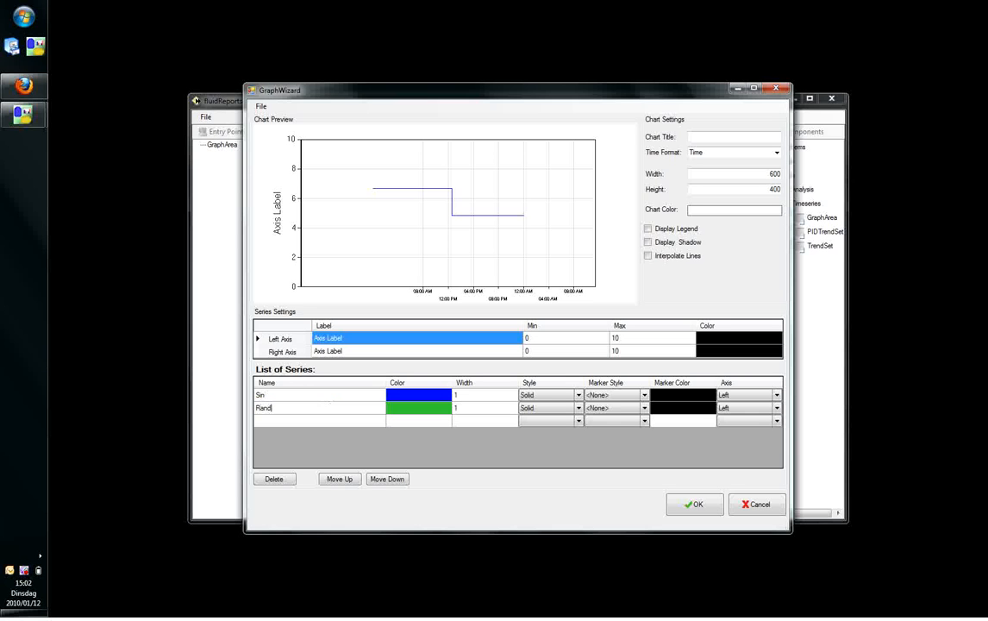
key("Return")
type("Gap")
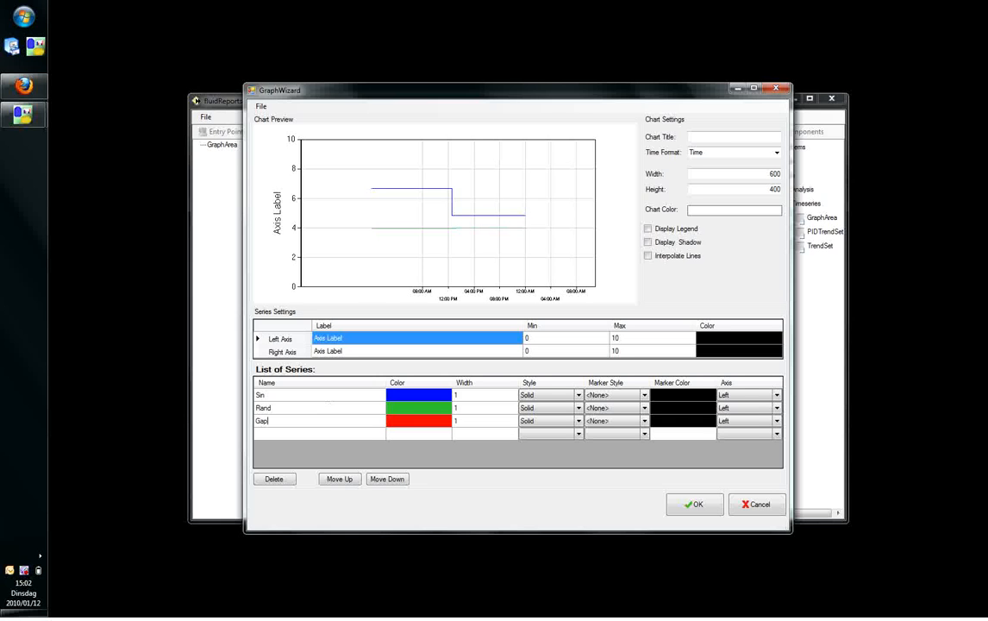
Set the line width of the Sin, Rand and Gap series to 2.
left_click(463, 394)
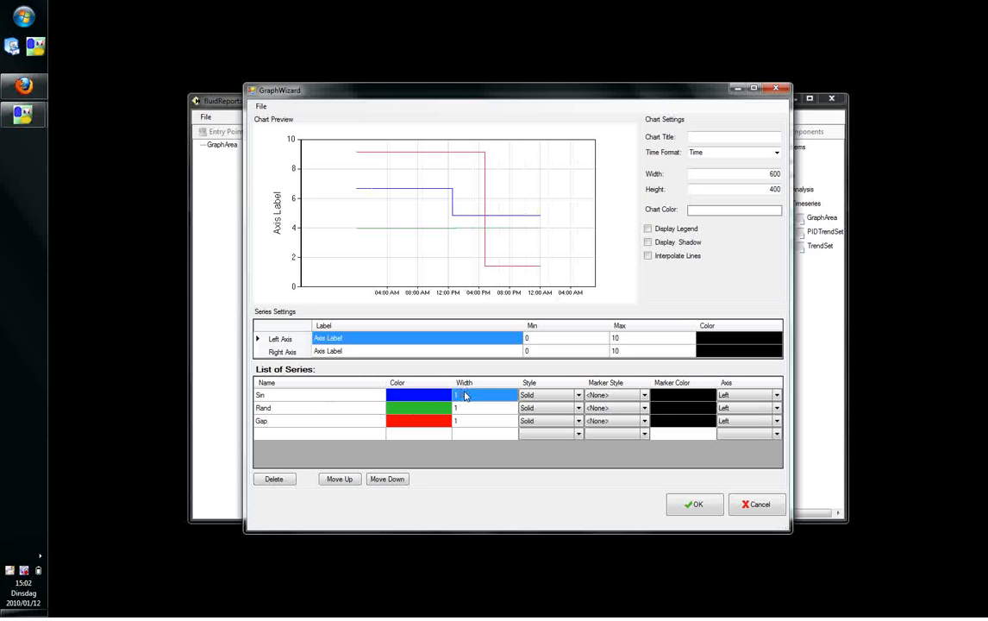
type("2")
key("Return")
type("2")
key("Return")
type("2")
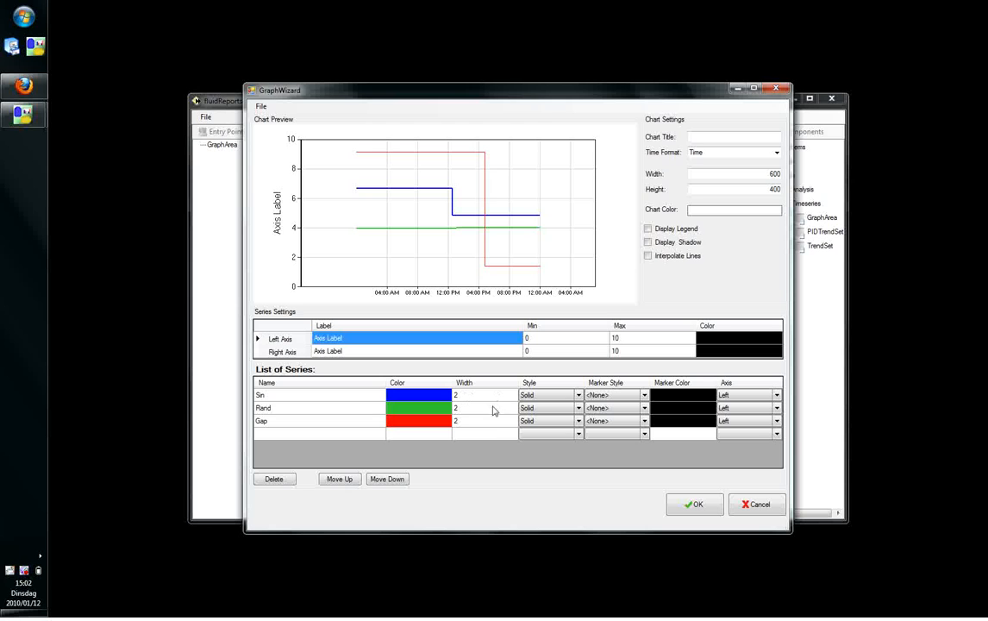
key("Return")
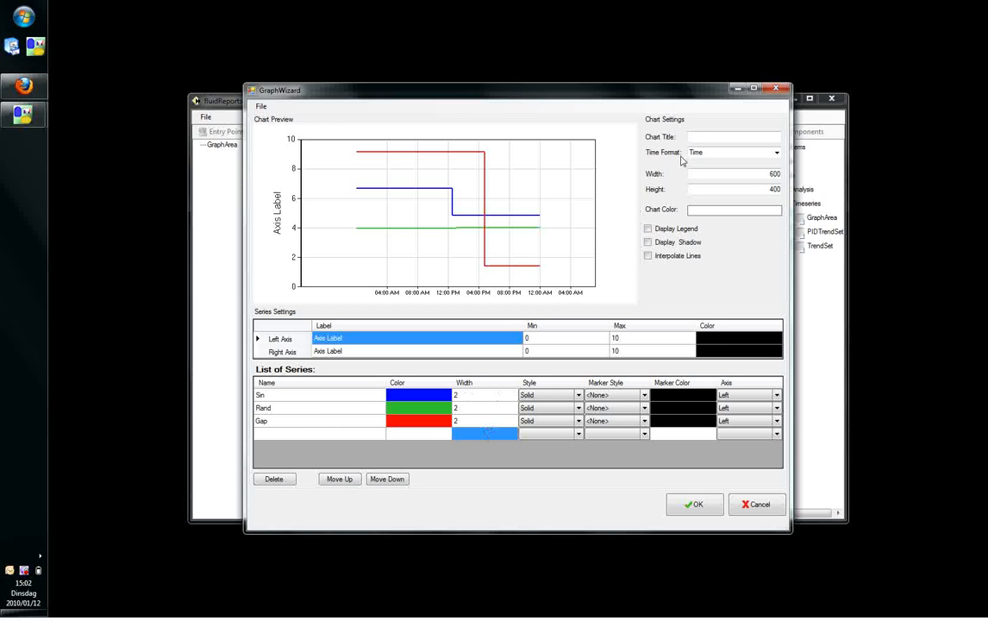
Title the chart Data Plot and set its width to 1000.
left_click(700, 137)
type("Data Plot")
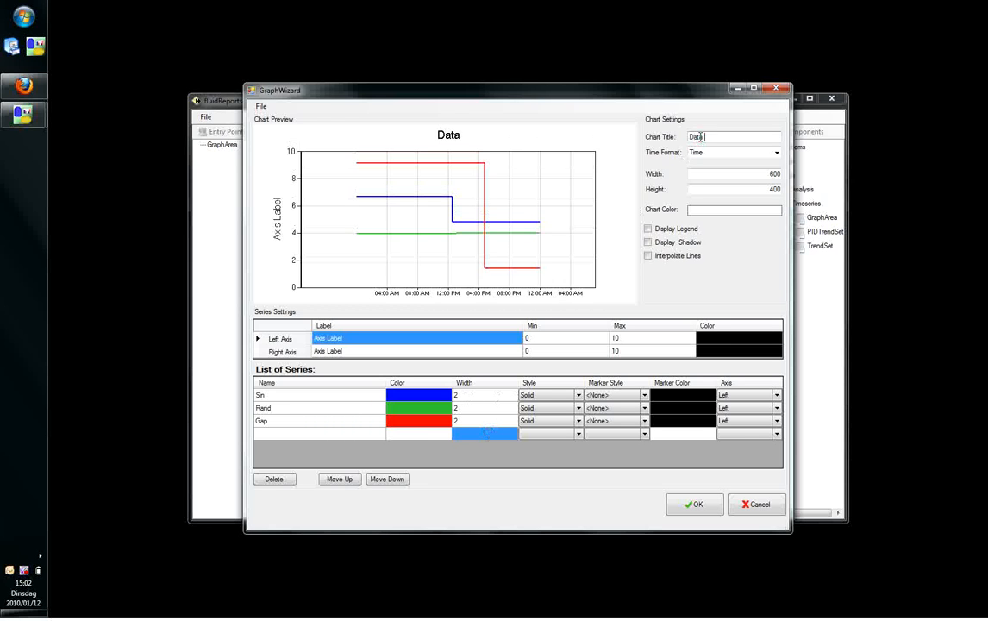
left_click(735, 170)
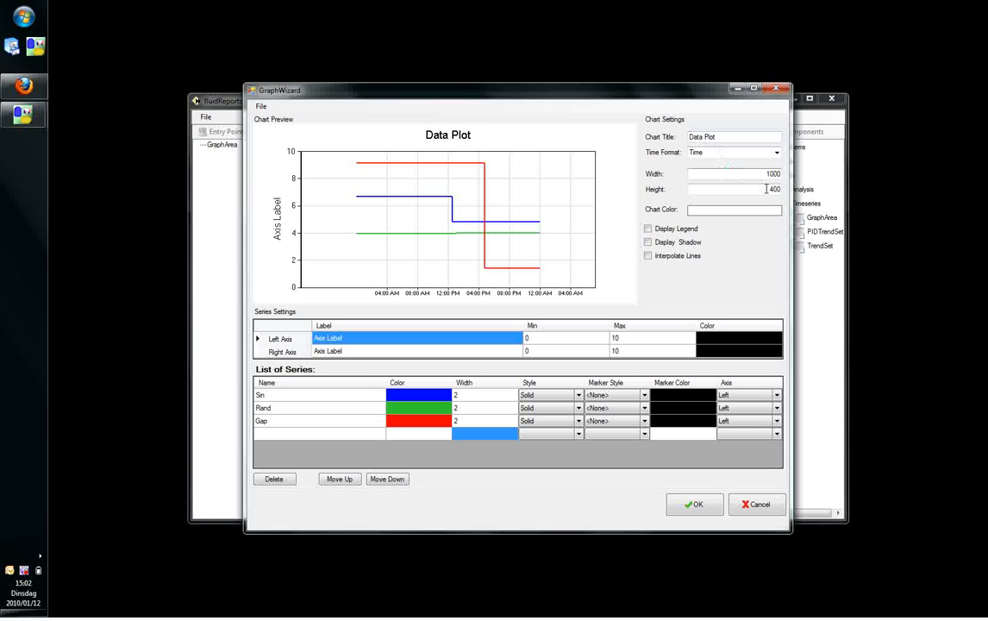
Set the chart color to light yellow and enable the legend, shadow and line interpolation.
left_click(698, 210)
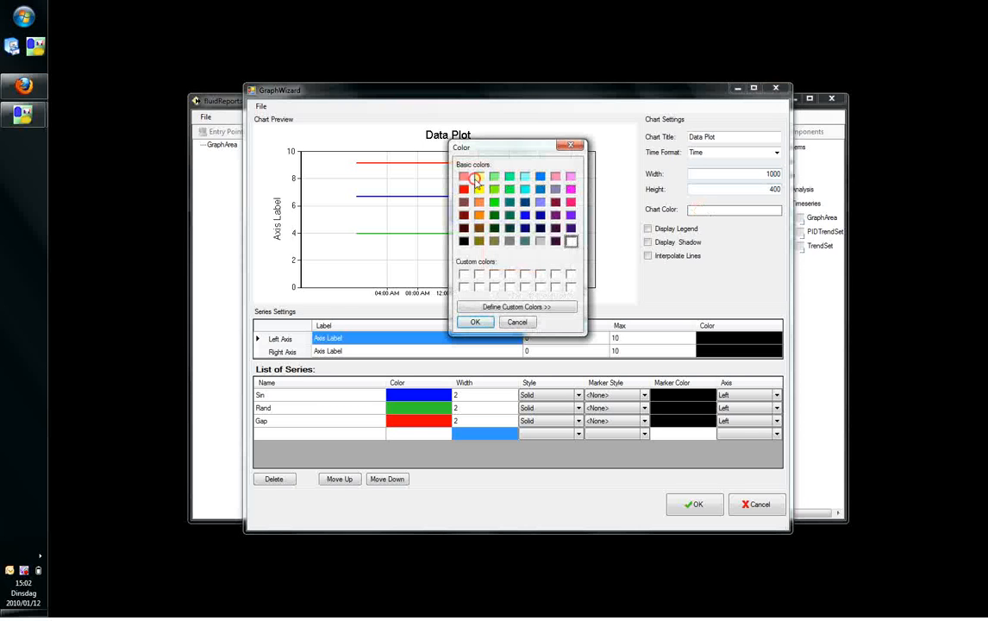
left_click(479, 176)
left_click(562, 307)
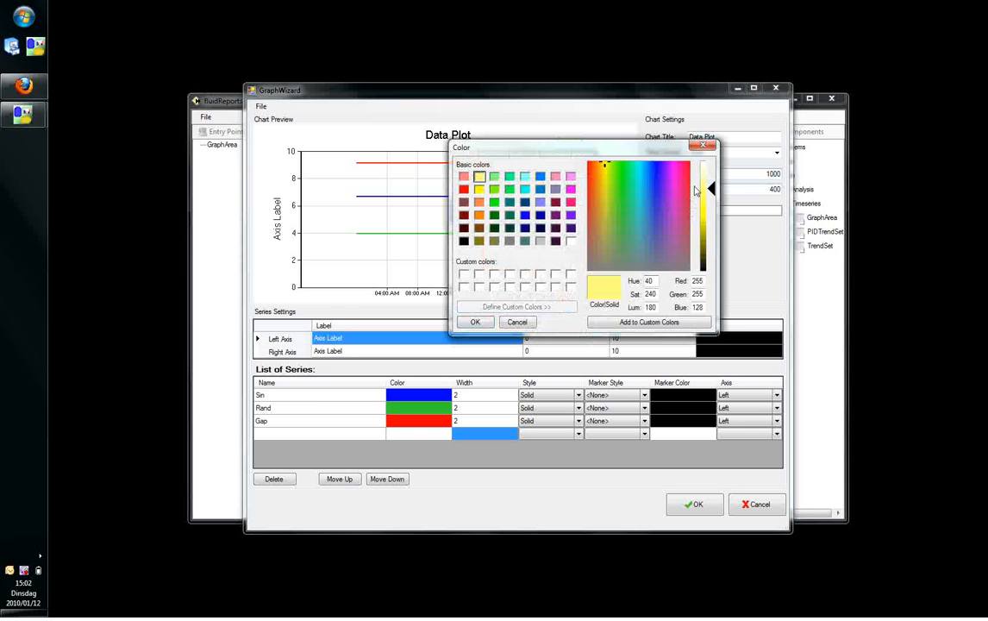
left_click(475, 321)
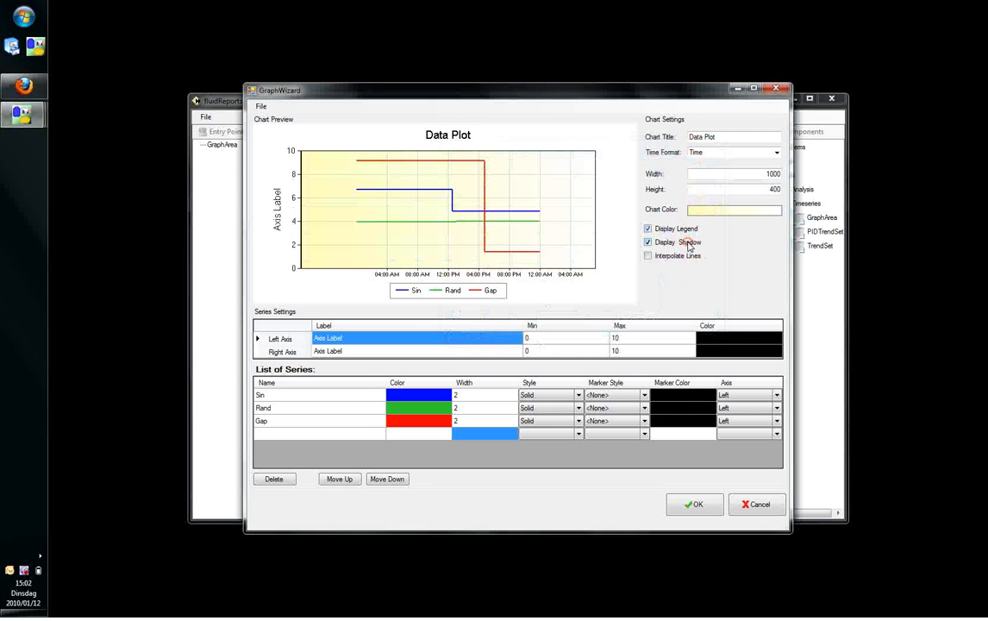
left_click(688, 257)
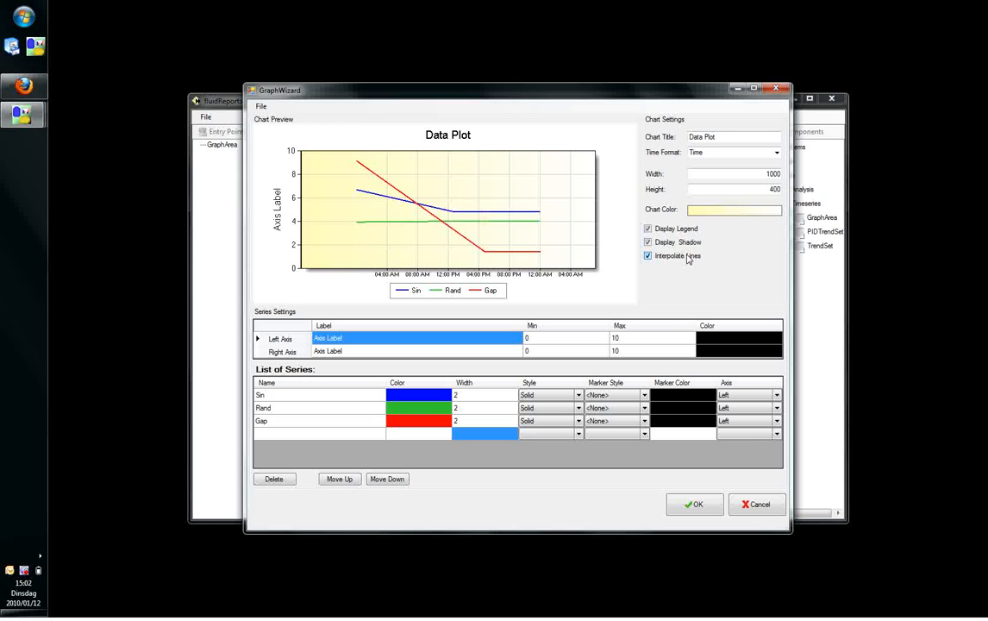
Set the left axis maximum to 30 and its label to Value.
left_click(671, 337)
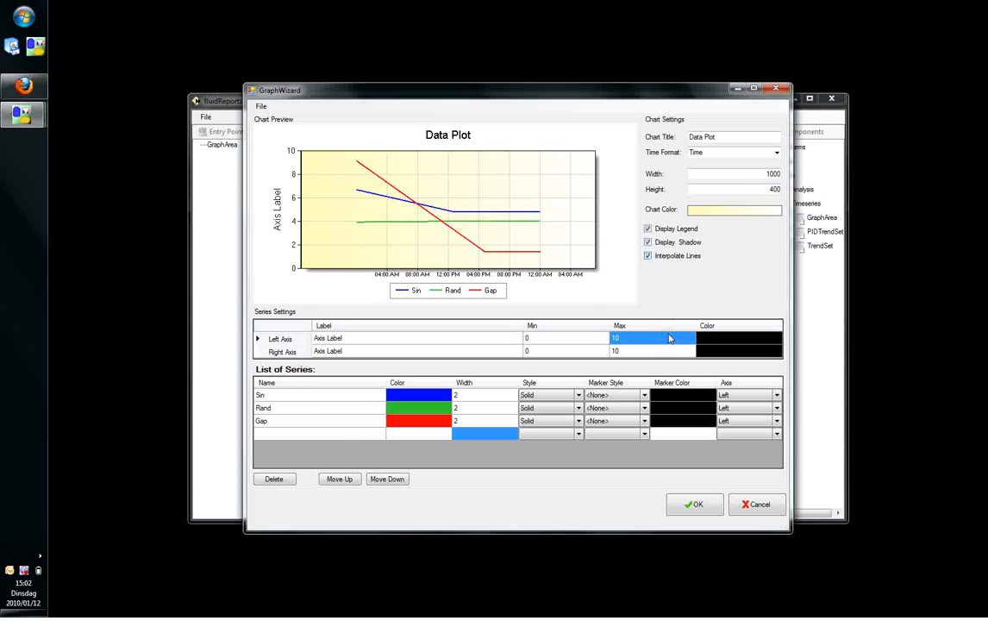
type("30")
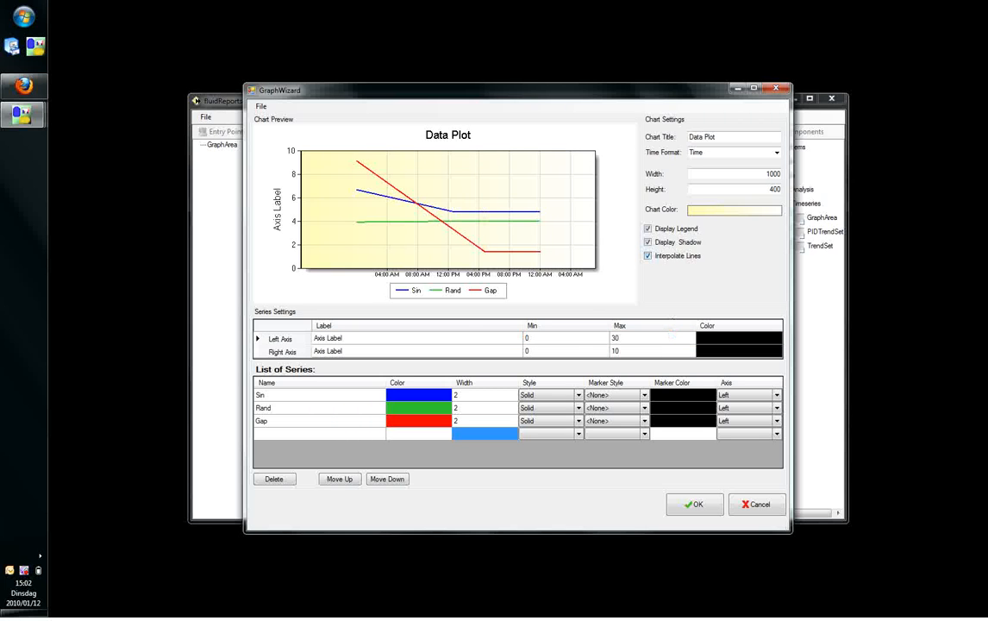
left_click(466, 337)
type("Value")
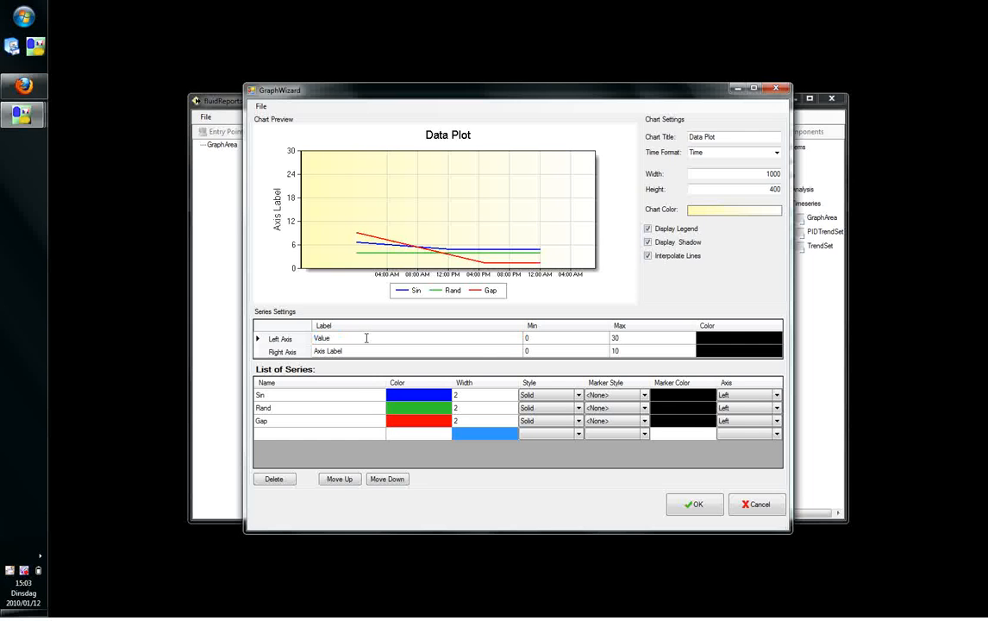
Apply the chart settings, then save the report design and quit the design editor.
left_click(688, 504)
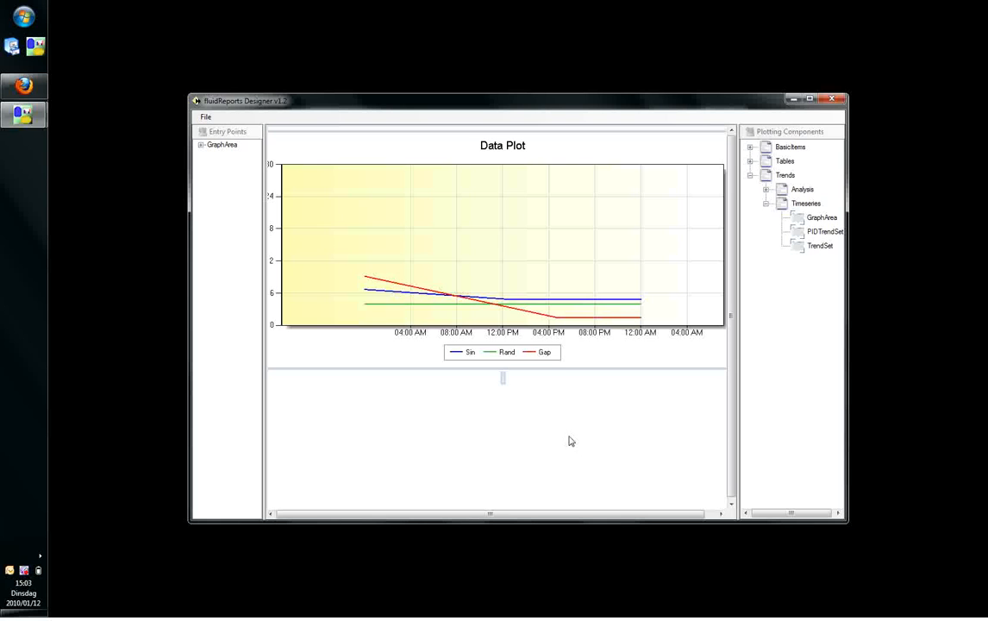
left_click(205, 117)
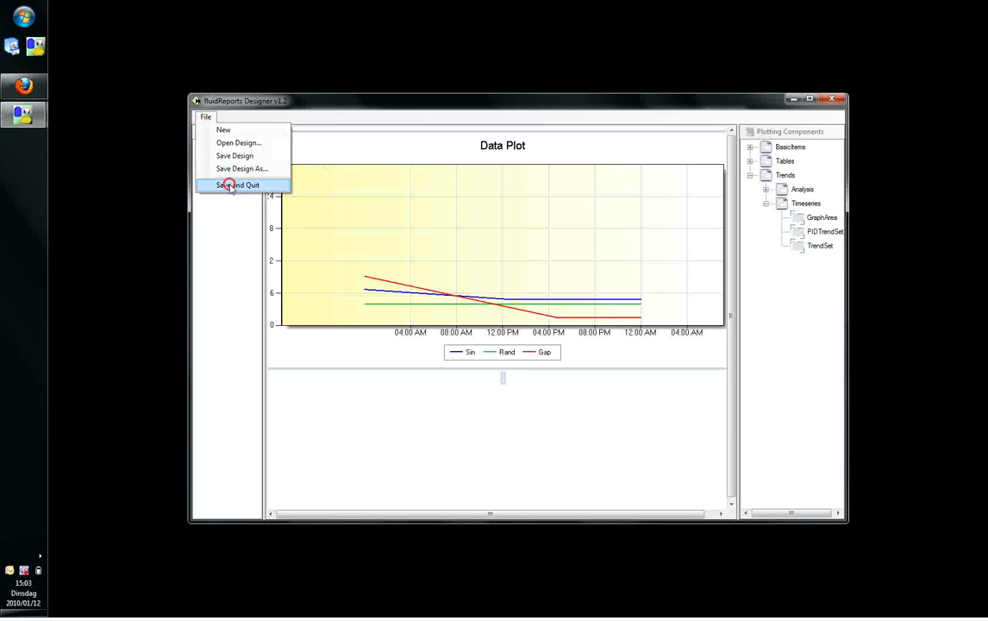
left_click(231, 185)
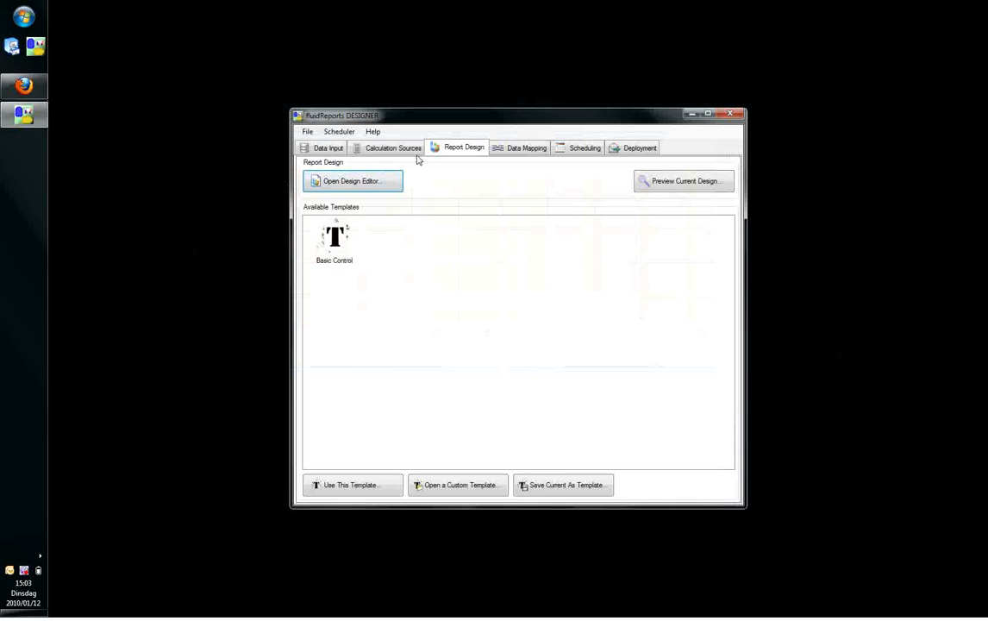
Map the Sin, Random and DataGap inputs to the graph's Sin, Rand and Gap entry points respectively.
left_click(505, 148)
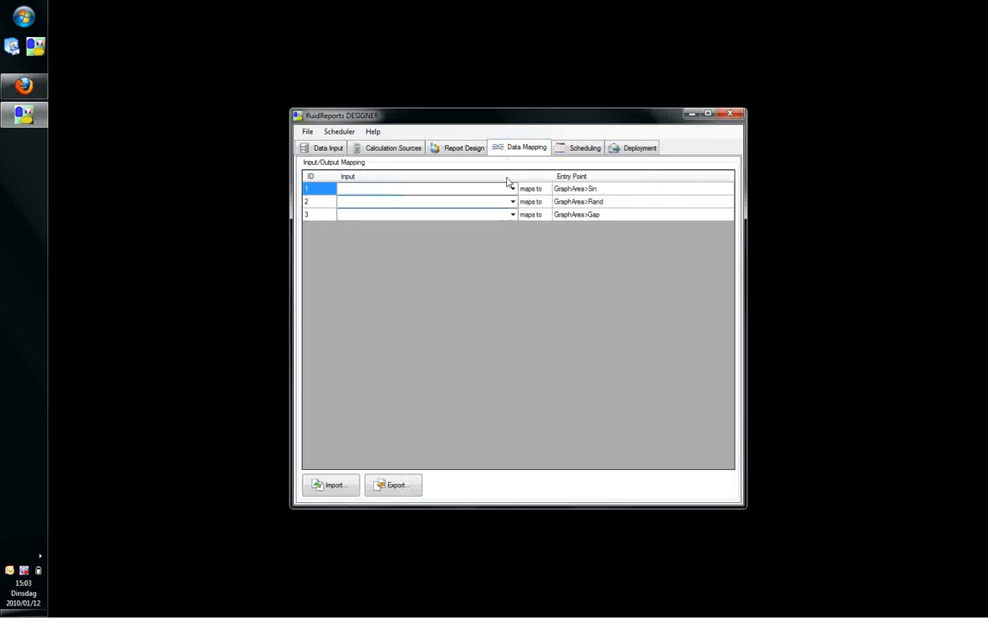
left_click(512, 188)
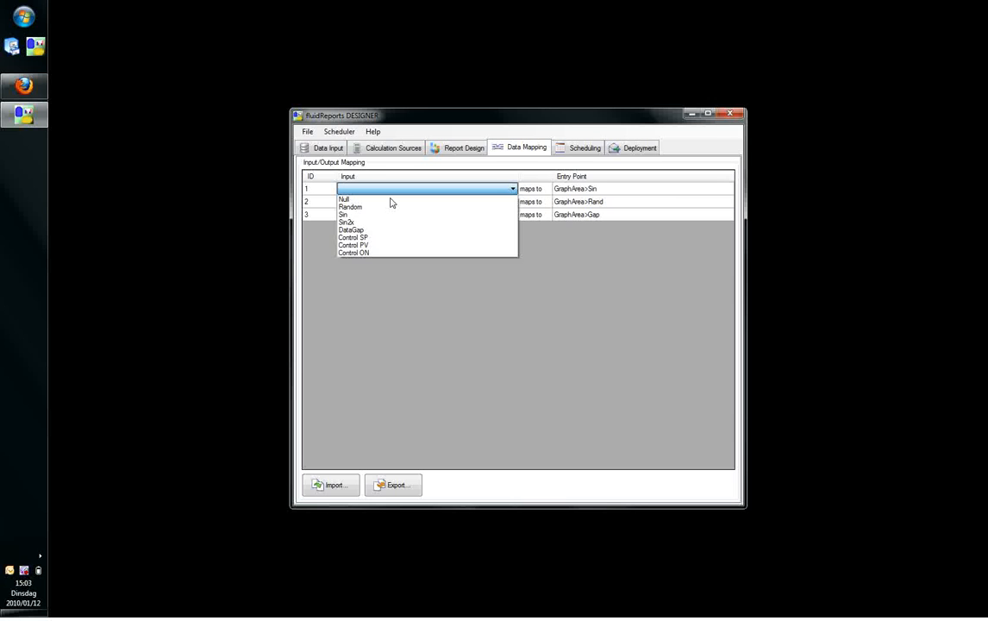
left_click(371, 213)
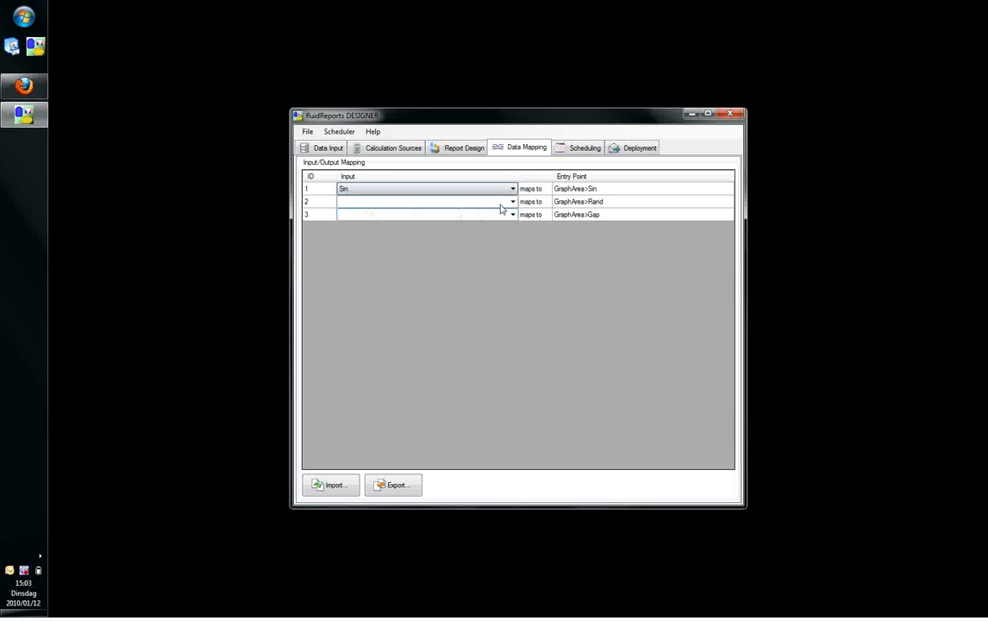
left_click(512, 201)
left_click(378, 222)
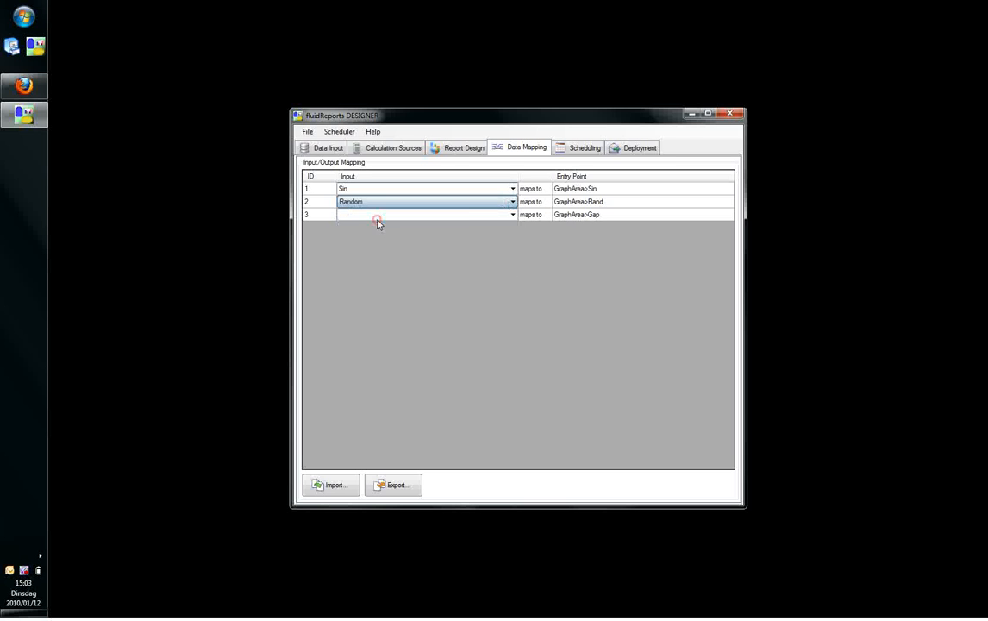
left_click(506, 216)
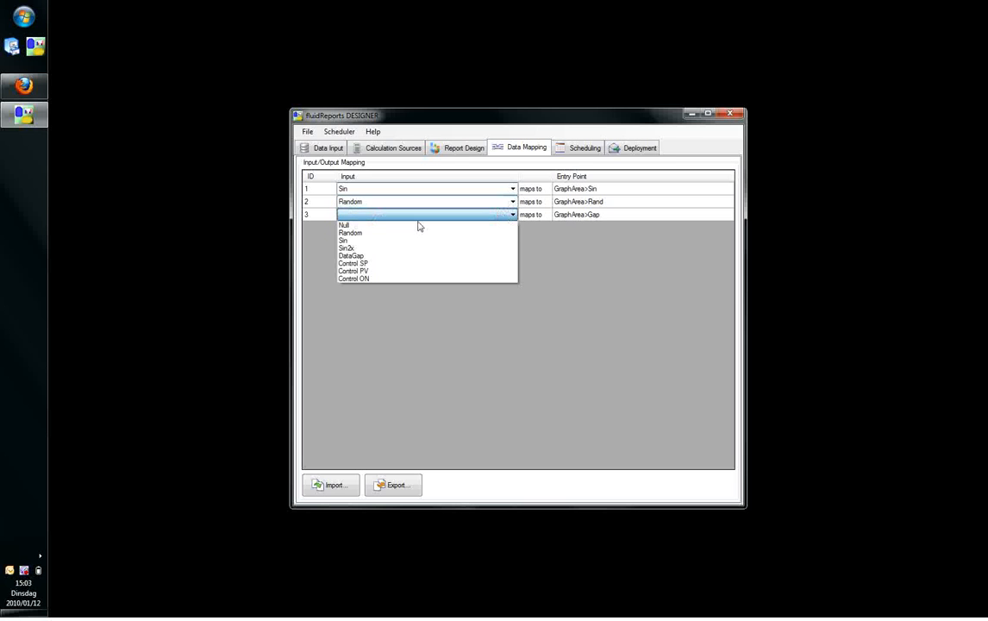
left_click(359, 257)
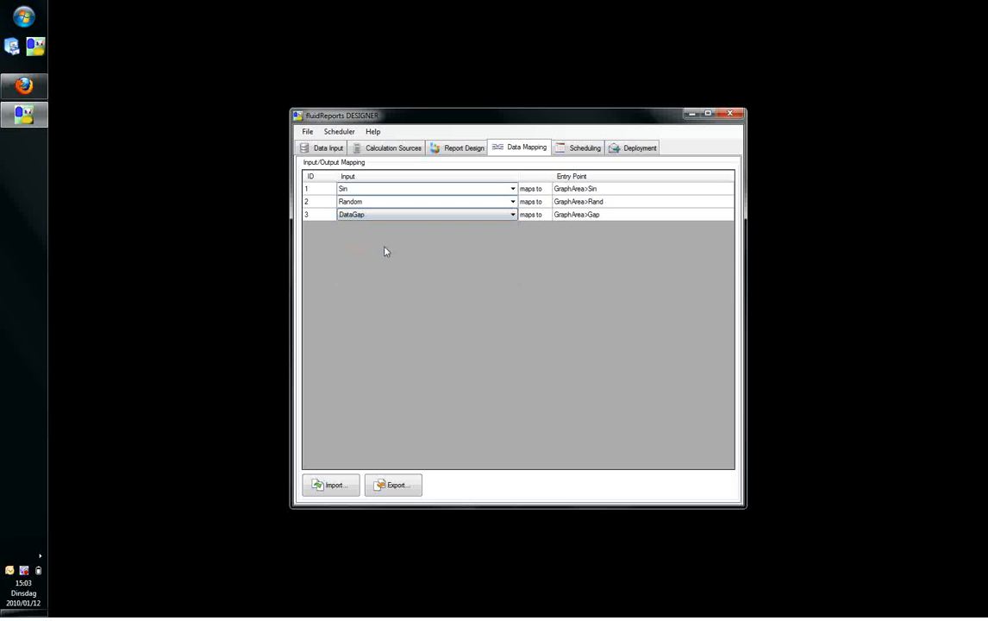
Run the report to view the plotted chart in the browser, then return to the report designer.
left_click(340, 132)
left_click(352, 145)
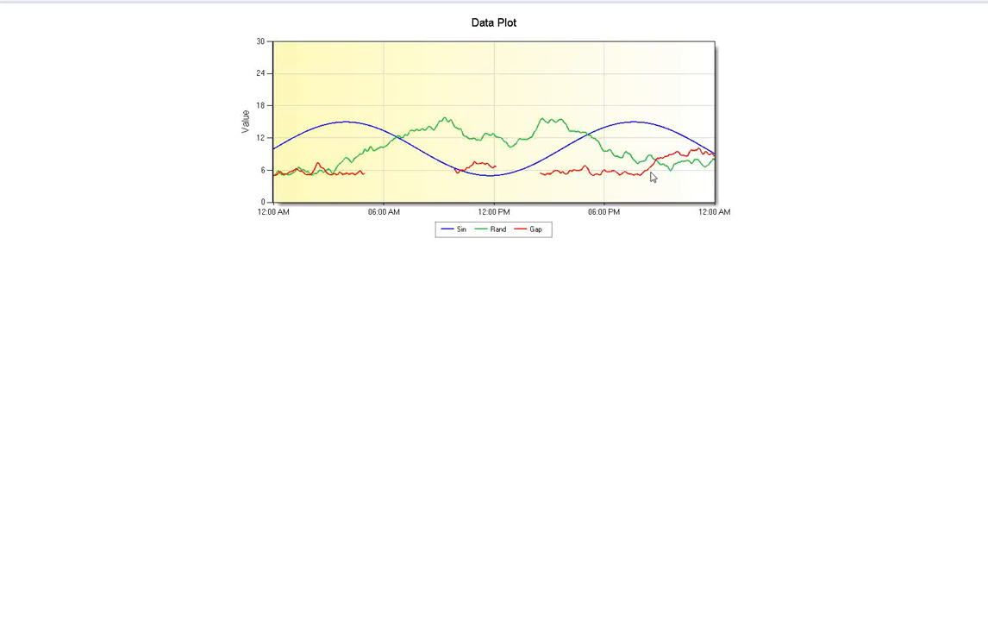
mouse_move(850, 3)
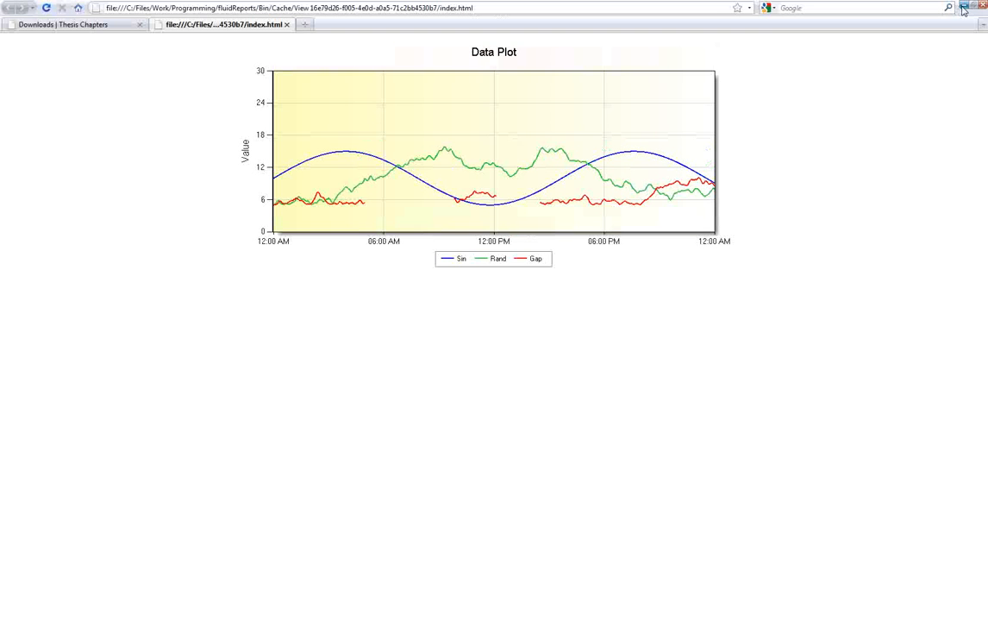
left_click(964, 6)
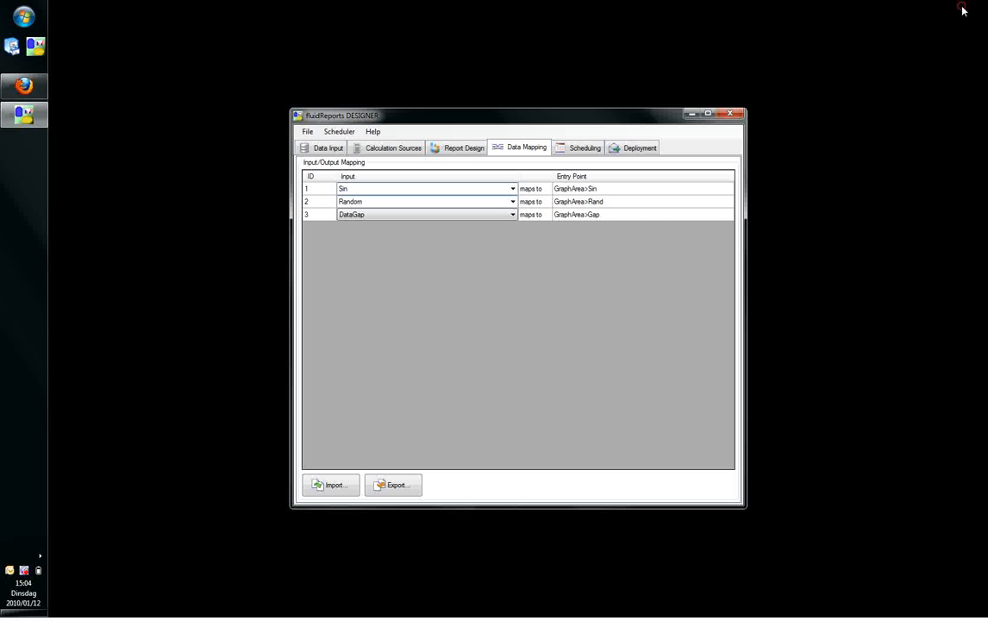
Set the hour of the report schedule's starting time to 08.
left_click(580, 147)
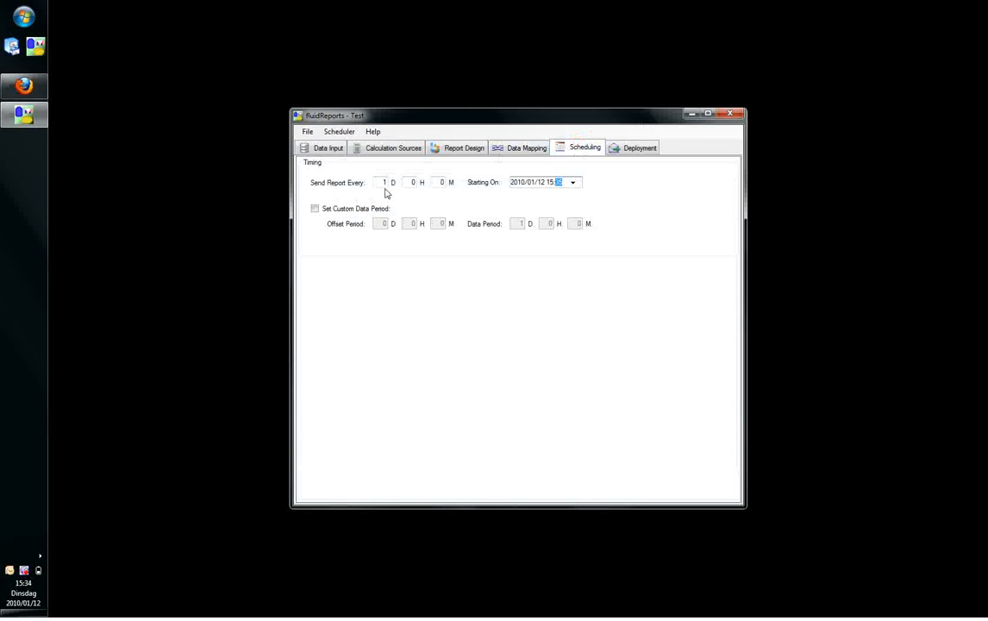
left_click(550, 182)
type("08")
Turn off displaying the report in a window and enable disk write deployment.
left_click(631, 149)
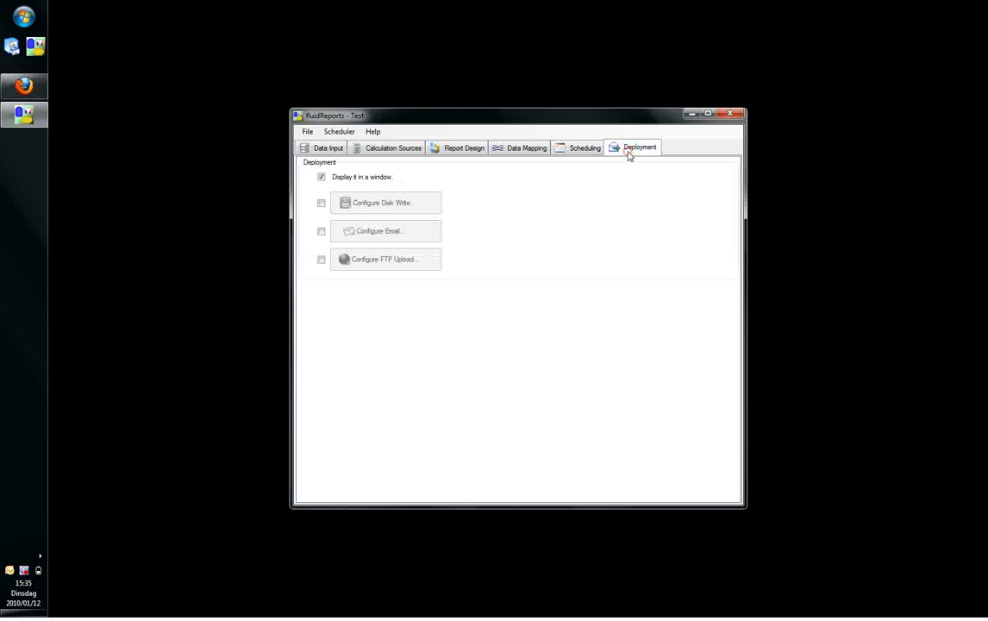
left_click(348, 179)
left_click(323, 205)
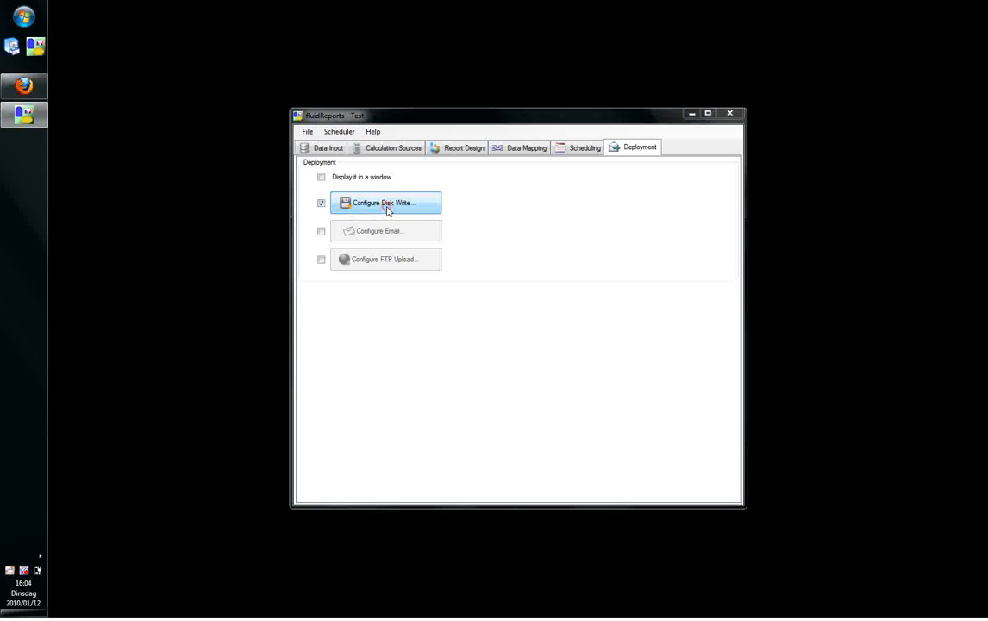
Set the disk write target folder to C:\Reports and accept the report file preferences.
left_click(388, 207)
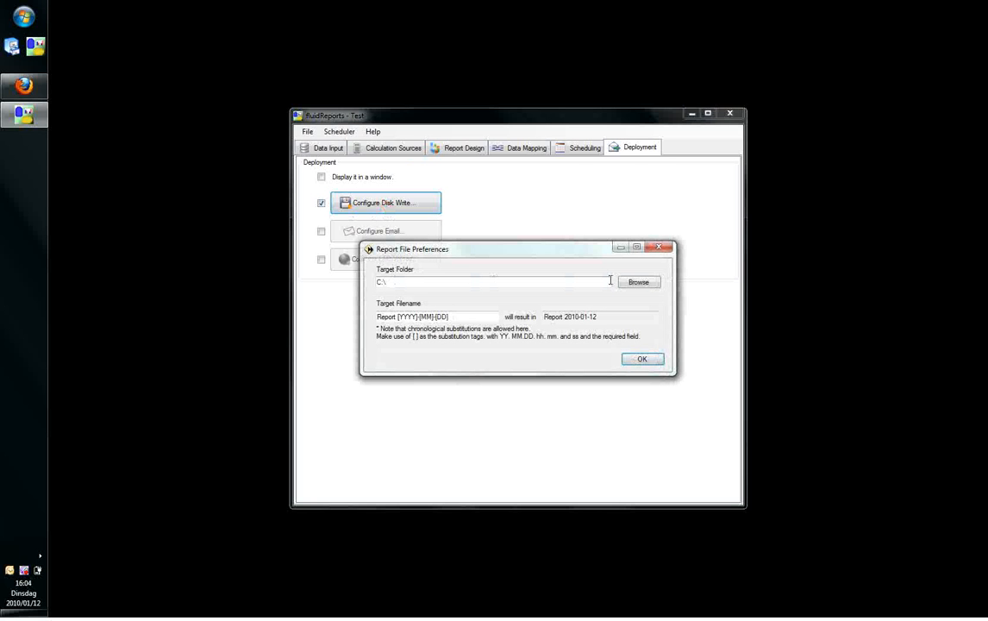
left_click(639, 282)
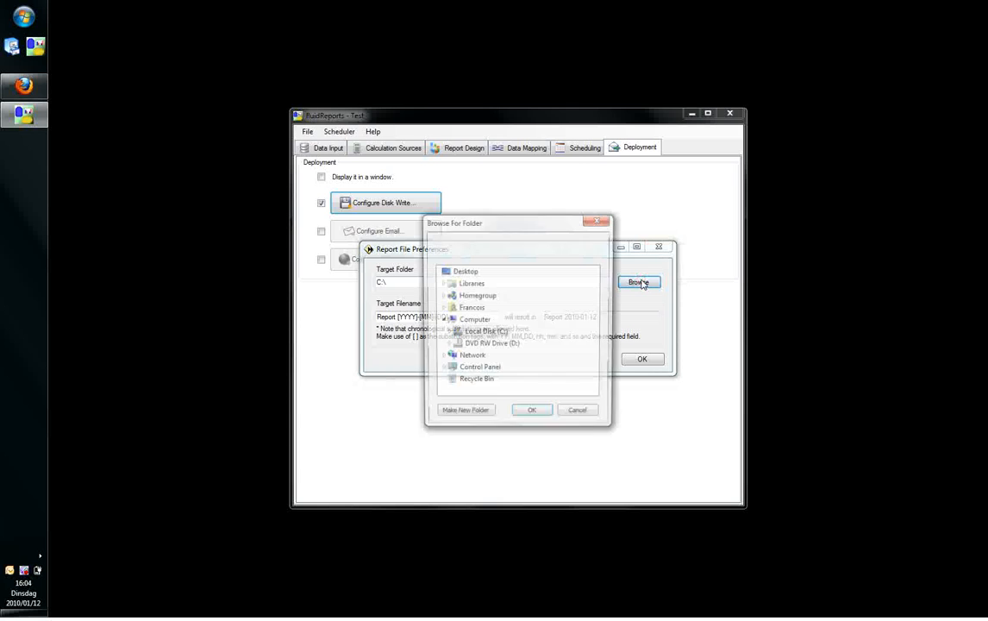
double_click(486, 332)
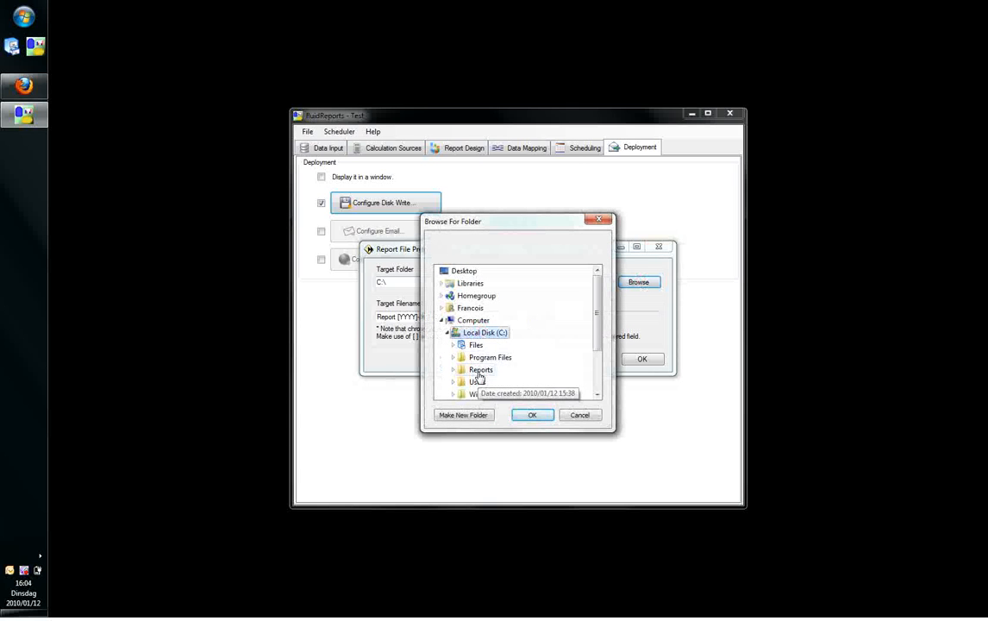
double_click(480, 370)
left_click(533, 414)
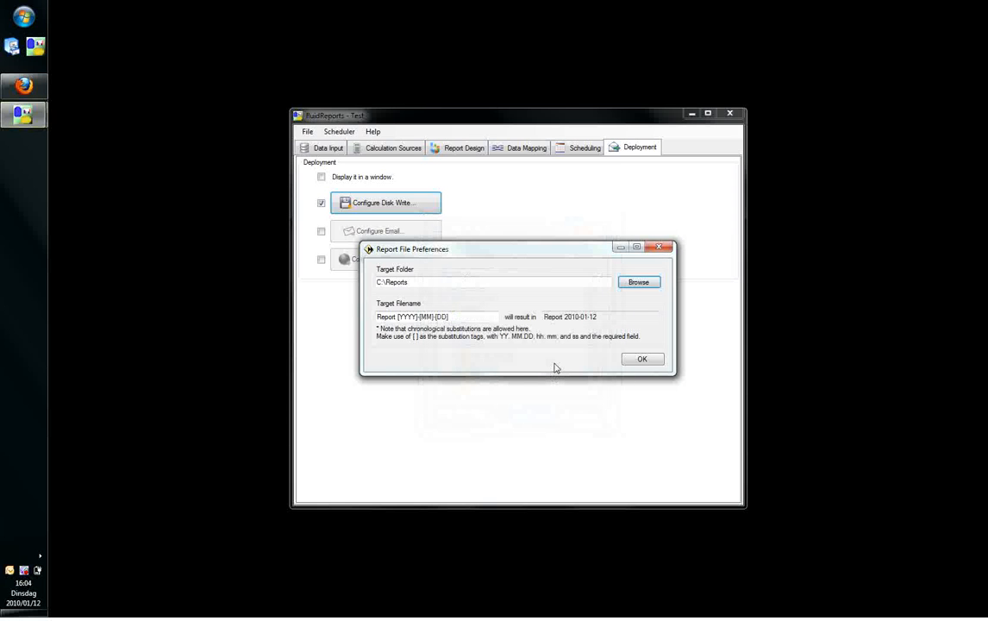
left_click(643, 360)
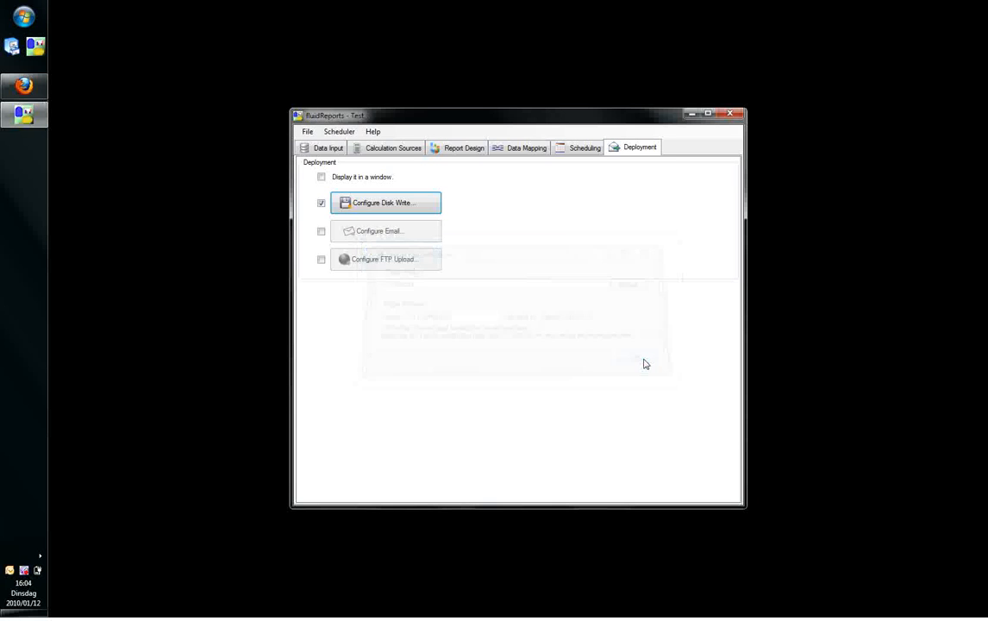
Run the report and view the Report file written to C:\Reports\Report 2010-01-12, then minimize the browser and folder windows.
left_click(339, 131)
left_click(354, 146)
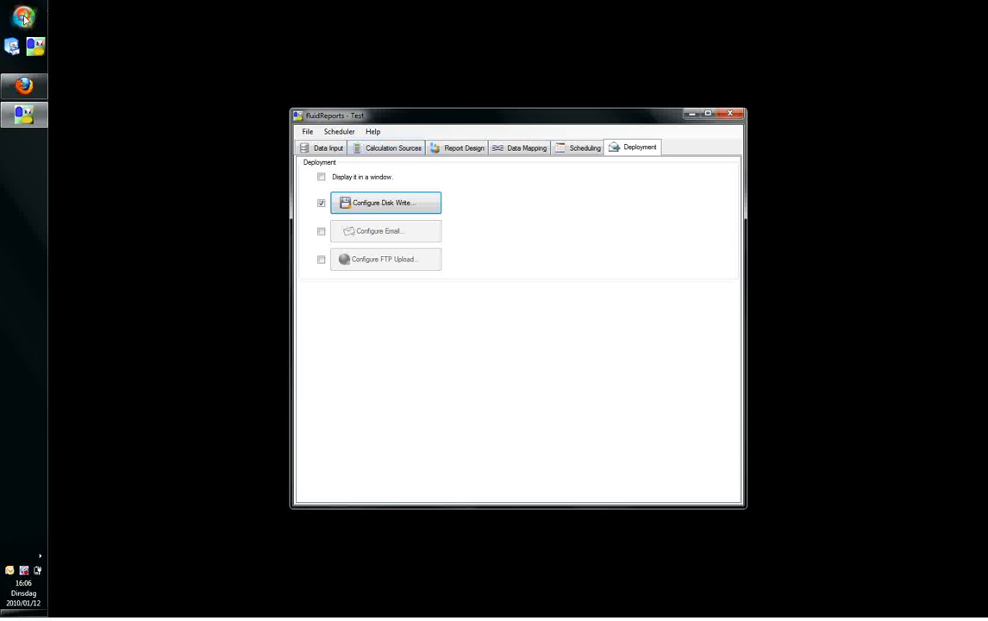
left_click(24, 17)
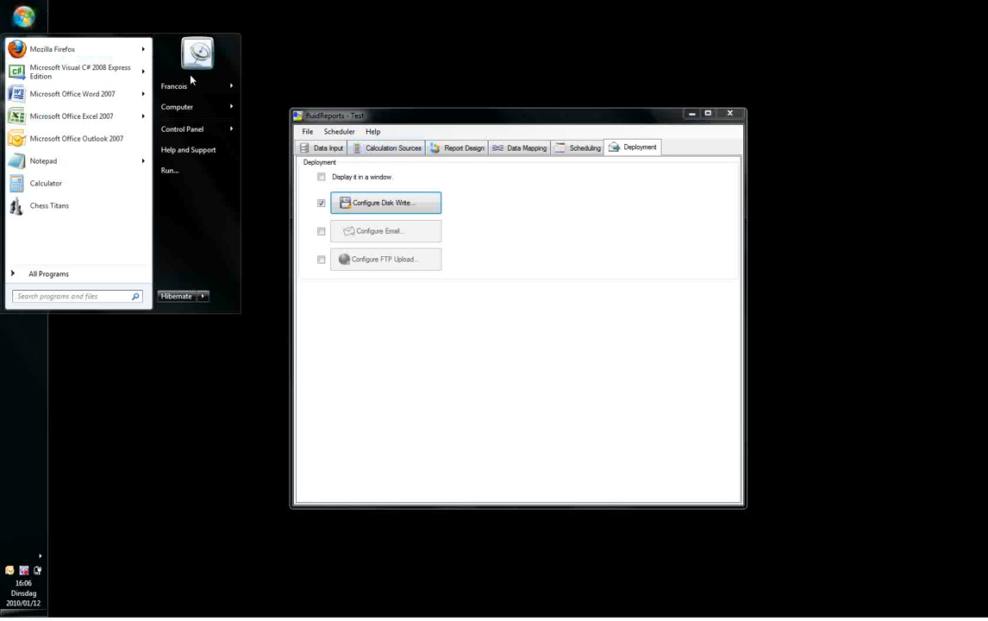
mouse_move(227, 104)
left_click(267, 102)
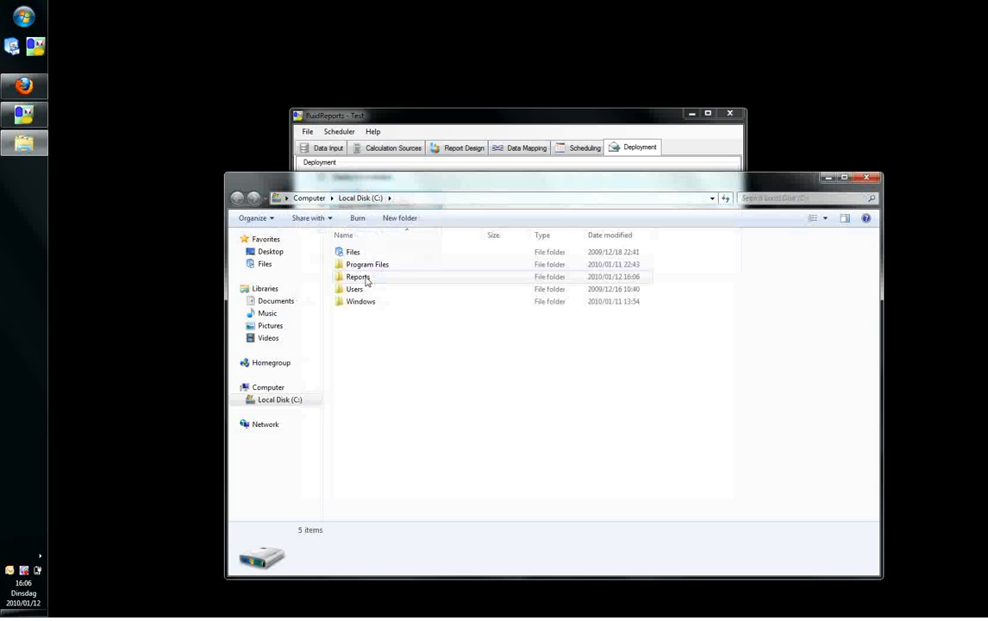
double_click(366, 279)
double_click(365, 264)
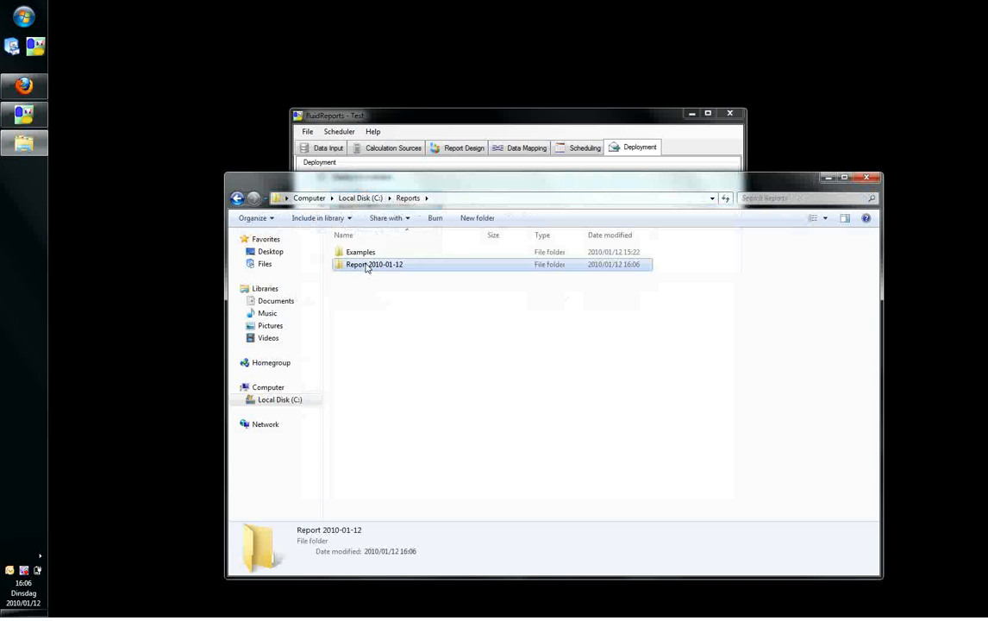
double_click(366, 265)
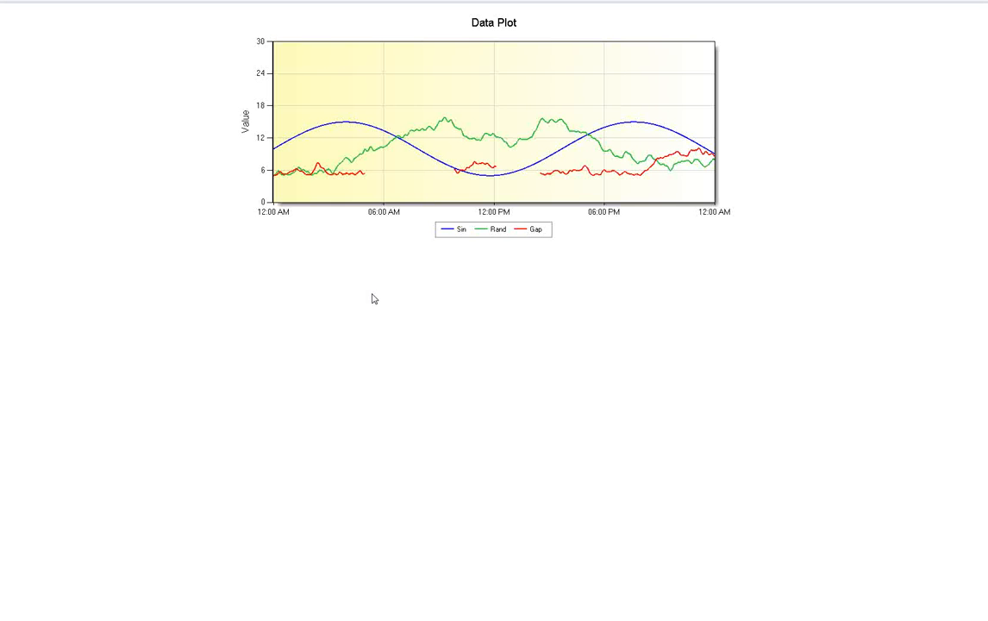
mouse_move(870, 7)
left_click(965, 9)
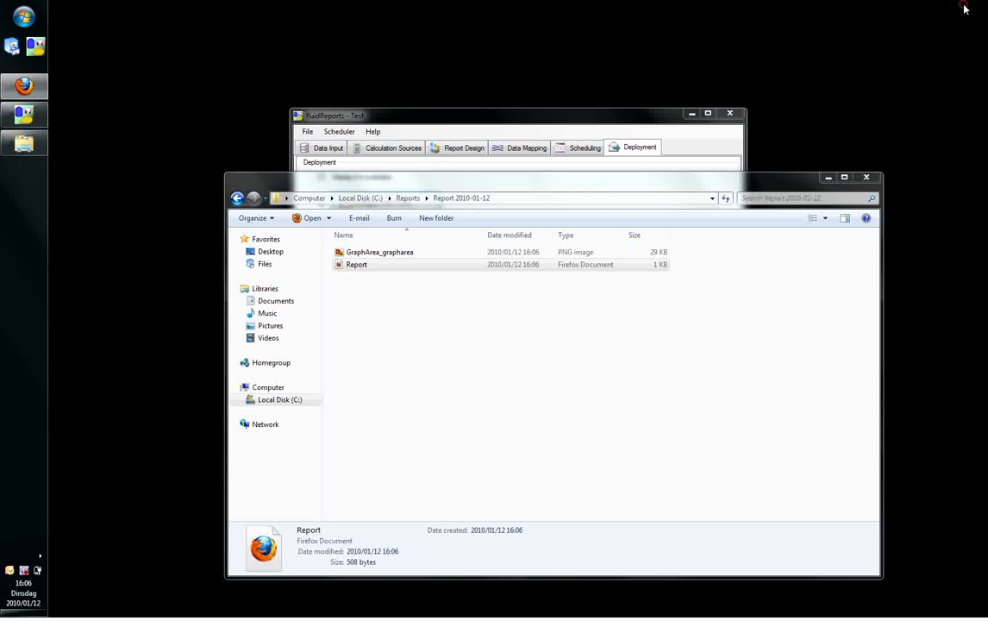
left_click(829, 178)
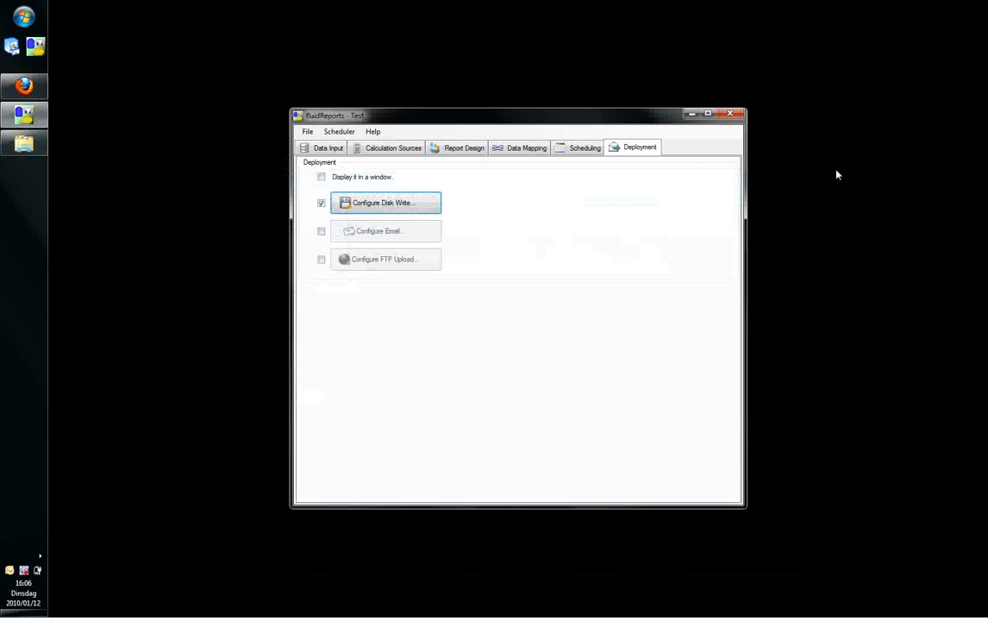
Enable email deployment, enter the sender's email address and set the subject to Data Report.
left_click(321, 231)
left_click(372, 230)
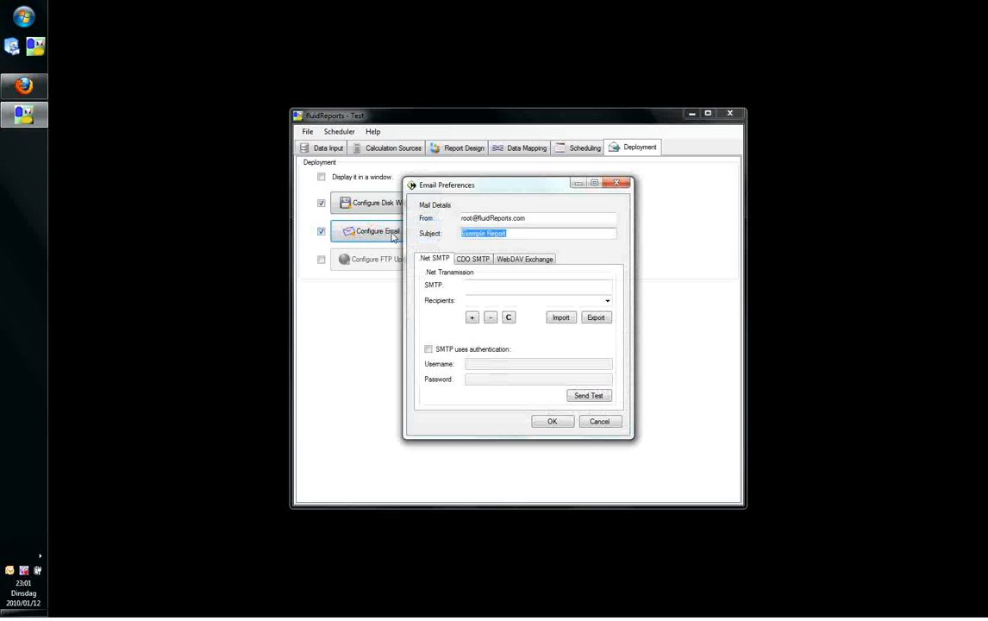
left_click_drag(513, 218, 460, 218)
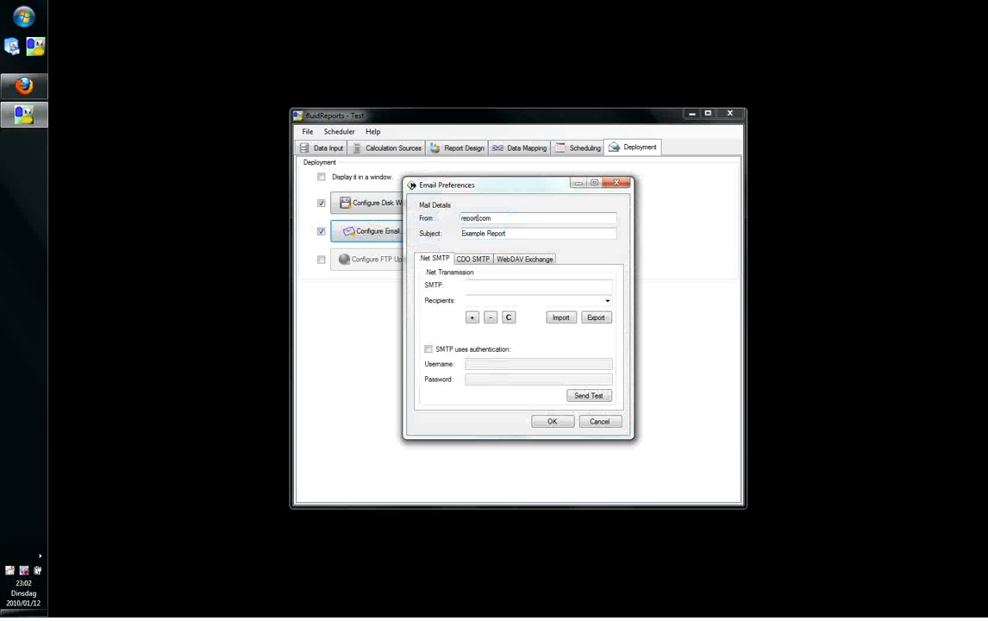
left_click_drag(485, 233, 442, 235)
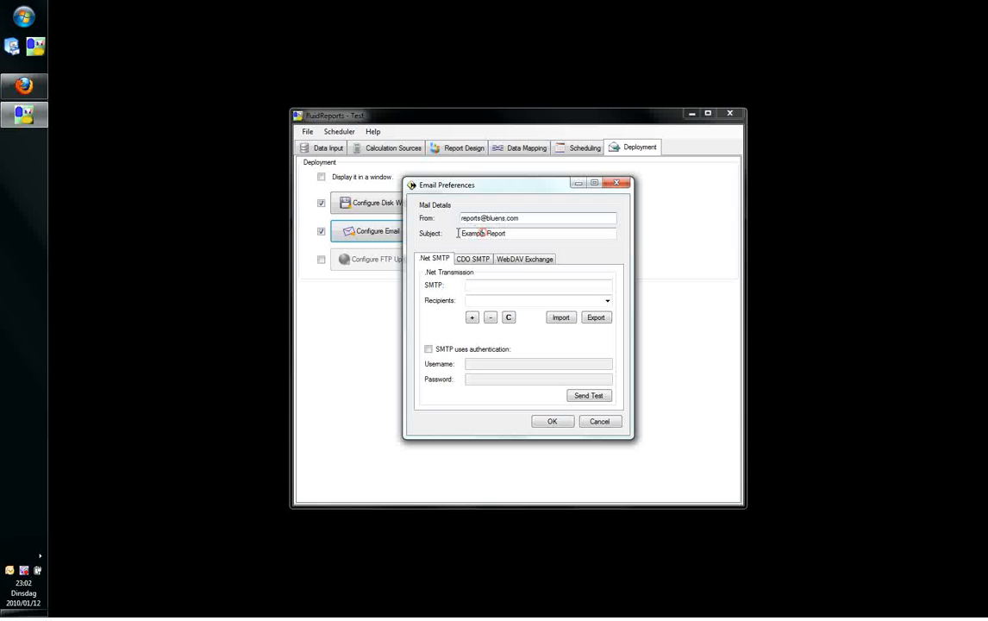
type("Data")
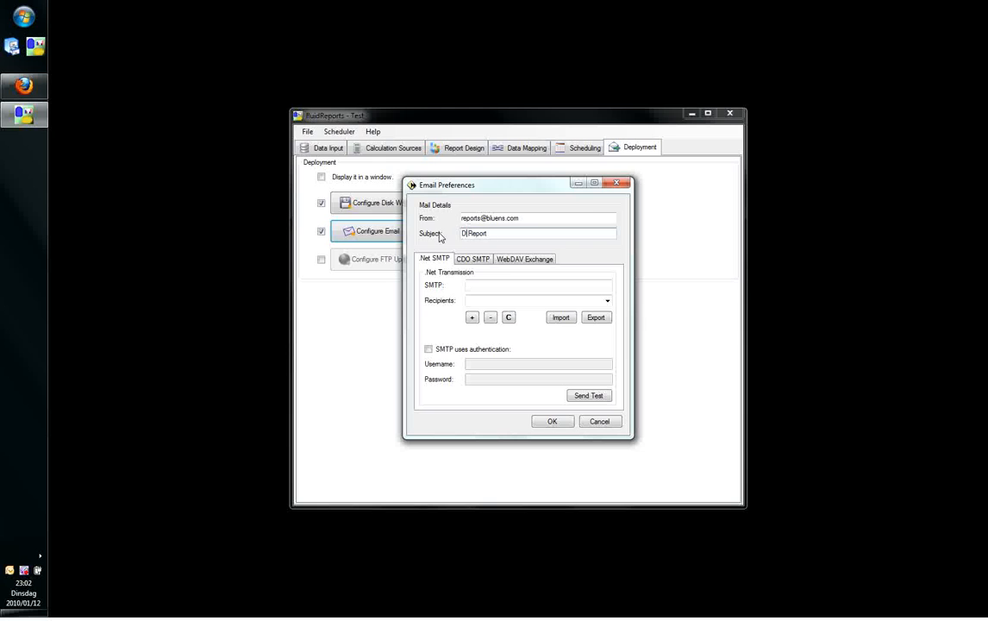
Set the SMTP server to mail.bluens.com, add the recipient's email address and accept the email preferences.
left_click(488, 285)
type("mail.bluens")
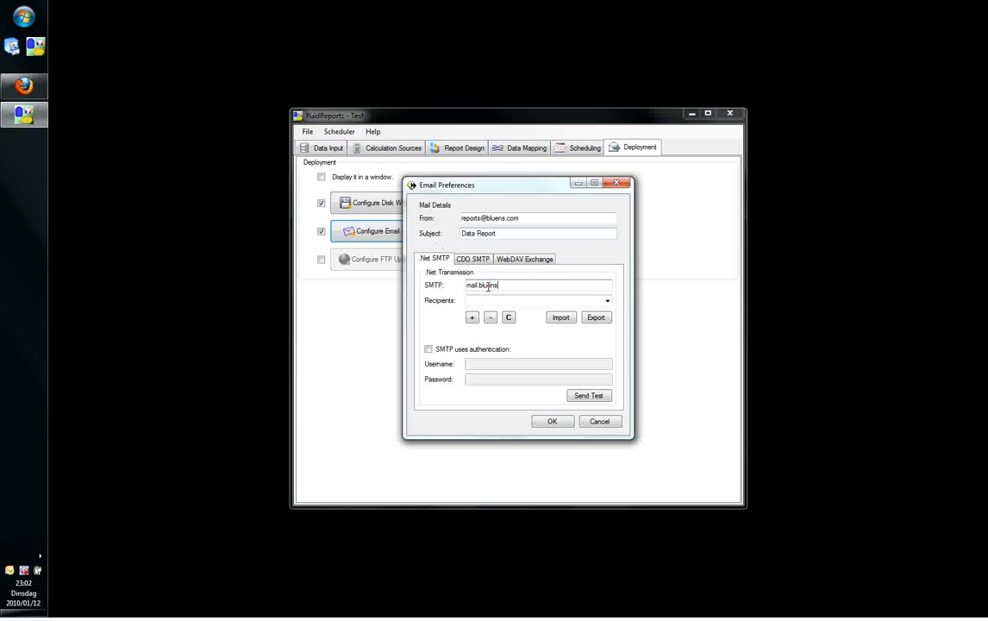
type(".com")
left_click(488, 300)
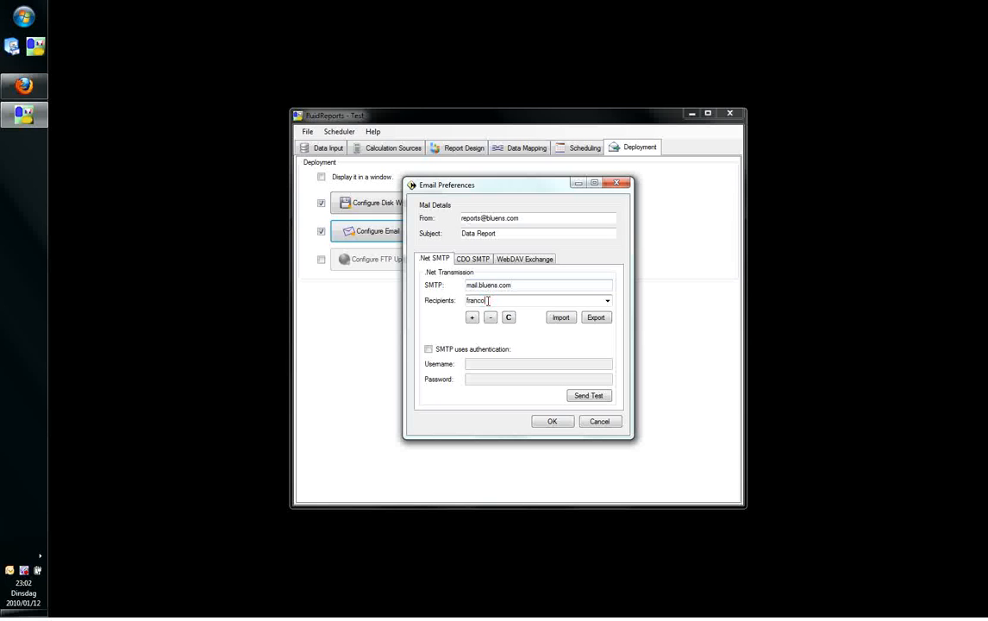
left_click(472, 318)
left_click(552, 420)
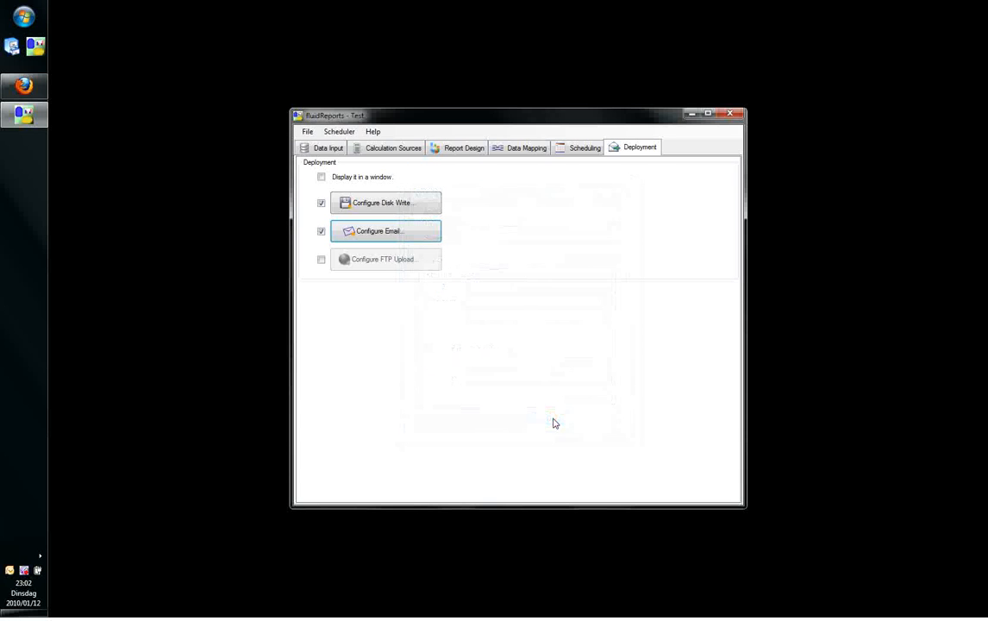
Run the report, view the received Data Report email and close it.
left_click(342, 131)
left_click(347, 145)
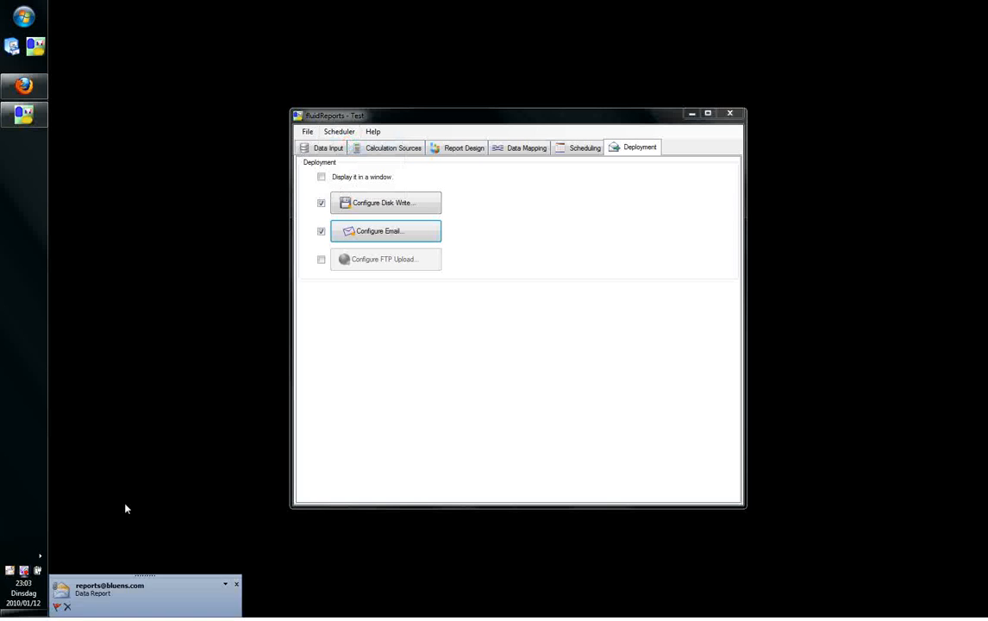
left_click(101, 588)
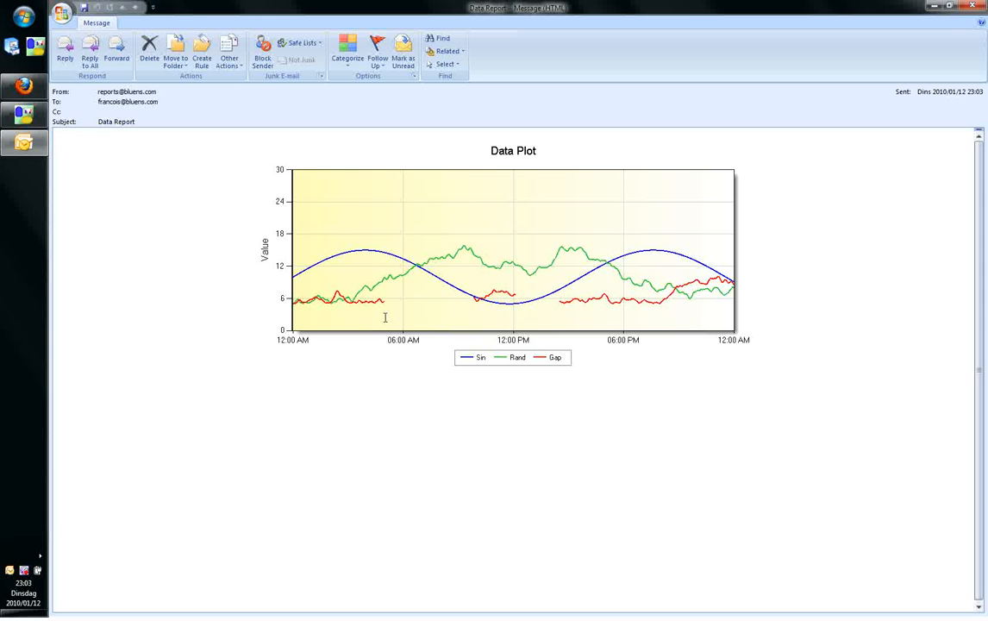
left_click(969, 10)
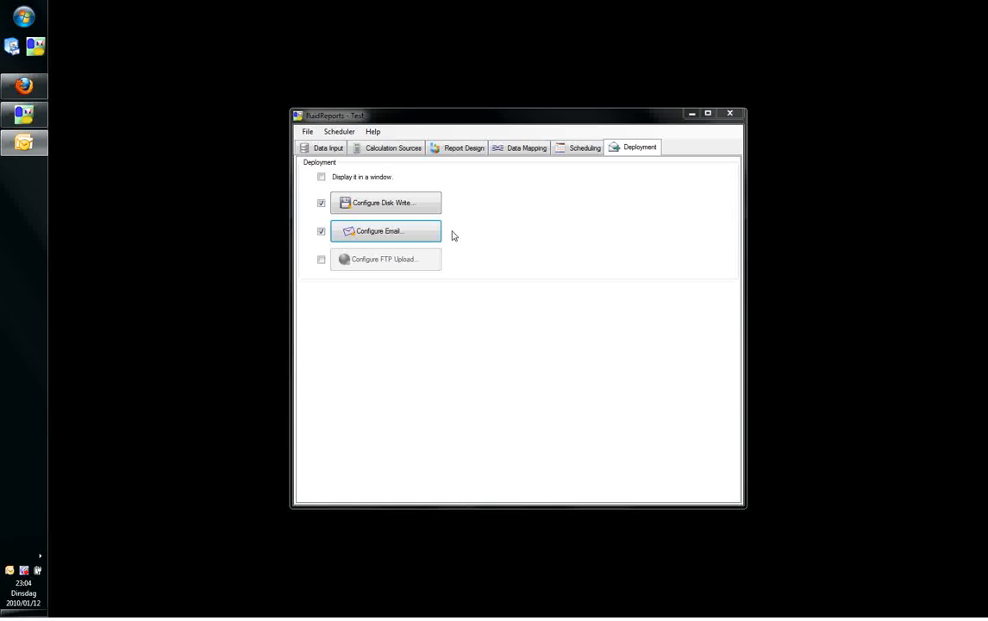
Save the report project as Data Report in the C:\Reports folder.
left_click(308, 133)
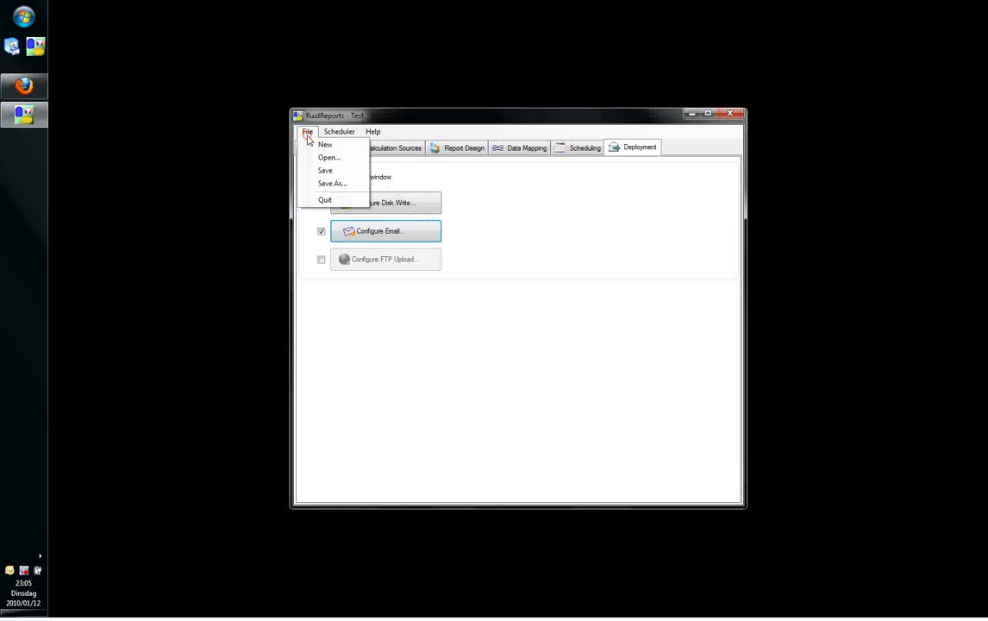
left_click(328, 185)
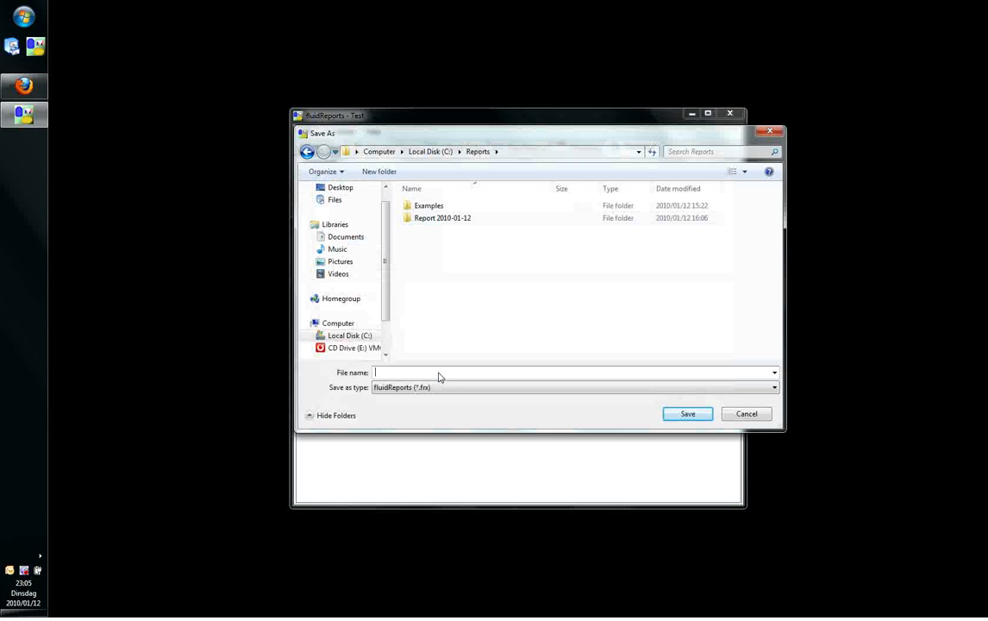
left_click(427, 372)
type("Data Report")
left_click(669, 413)
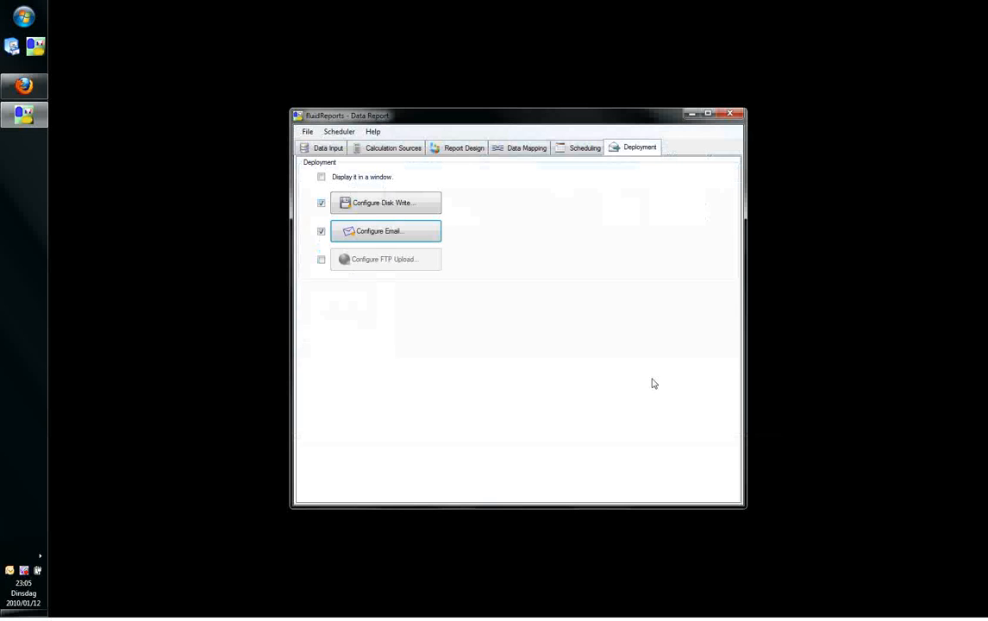